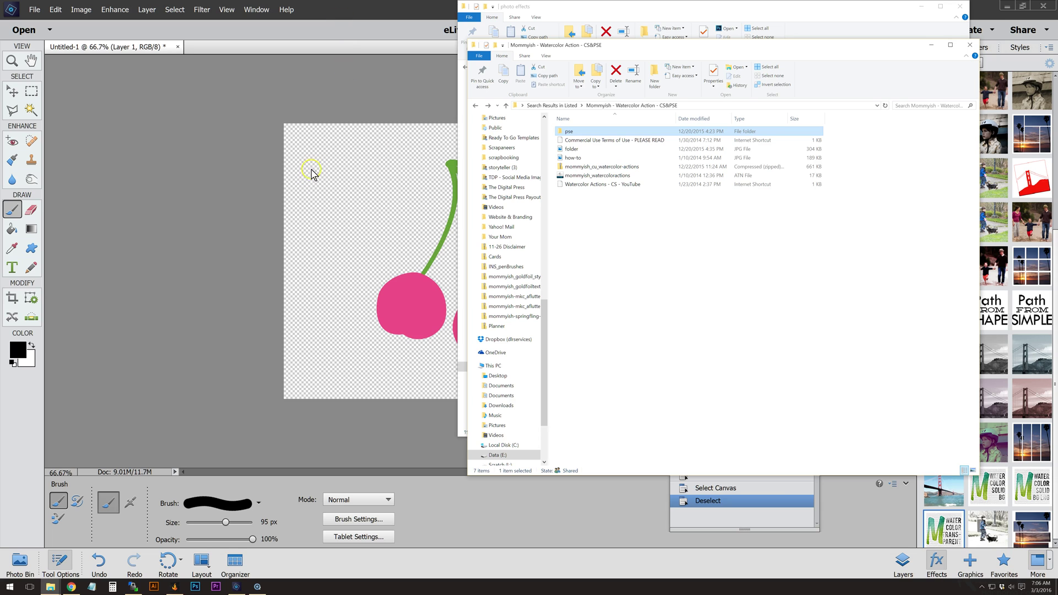
In the pse folder, select all nine mommyish_watercolor action, metadata and PNG files
{"action": "double_click", "coordinate": [594, 132]}
{"action": "left_click", "coordinate": [594, 141]}
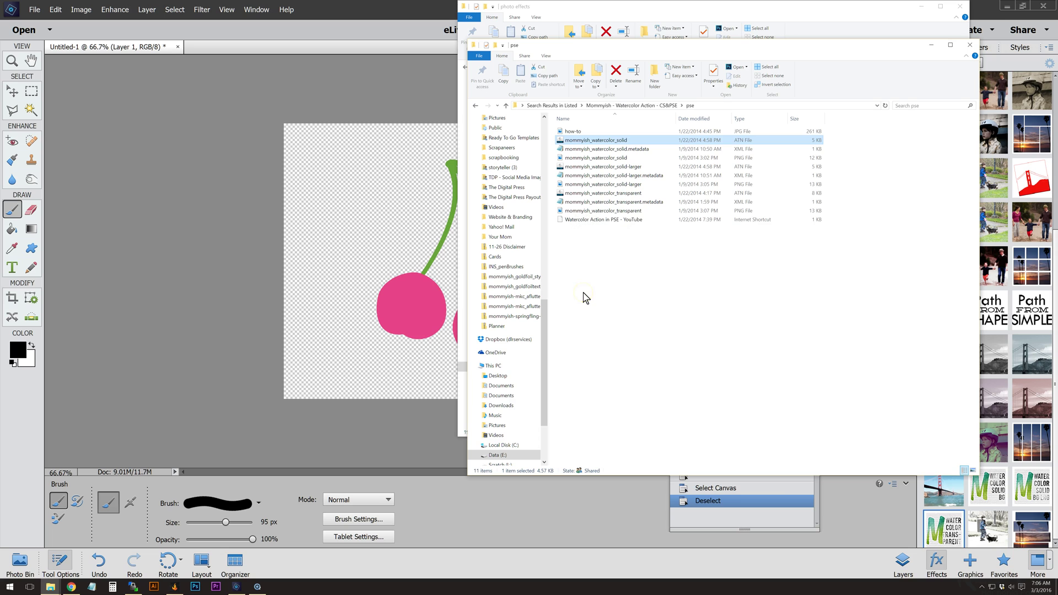
{"action": "left_click", "coordinate": [619, 141]}
{"action": "left_click", "coordinate": [619, 142]}
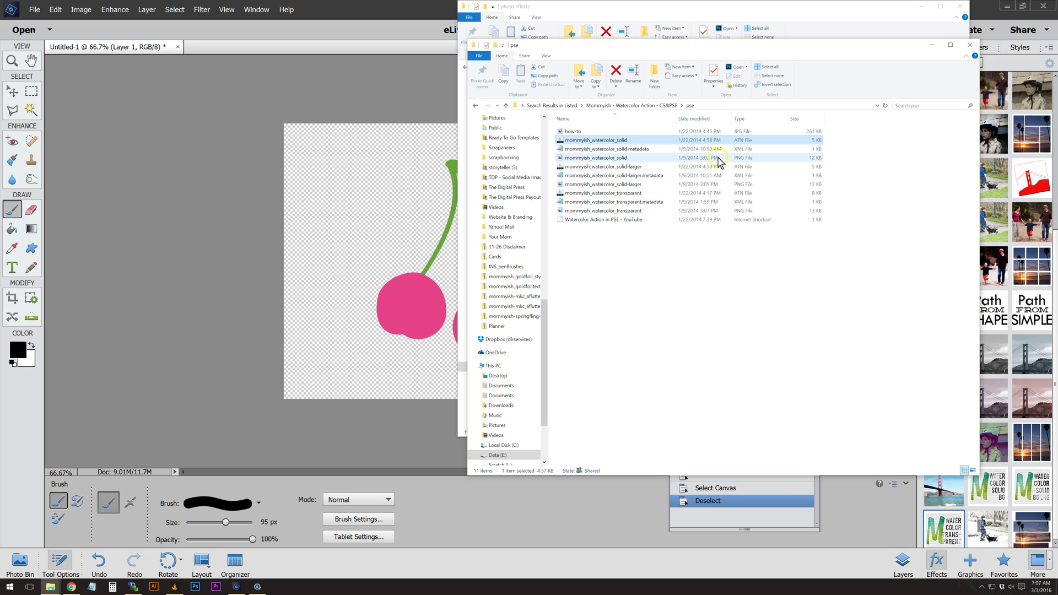
{"action": "left_click", "coordinate": [633, 141]}
{"action": "left_click", "coordinate": [730, 237]}
{"action": "left_click", "coordinate": [627, 210]}
{"action": "left_click", "coordinate": [621, 141], "text": "shift"}
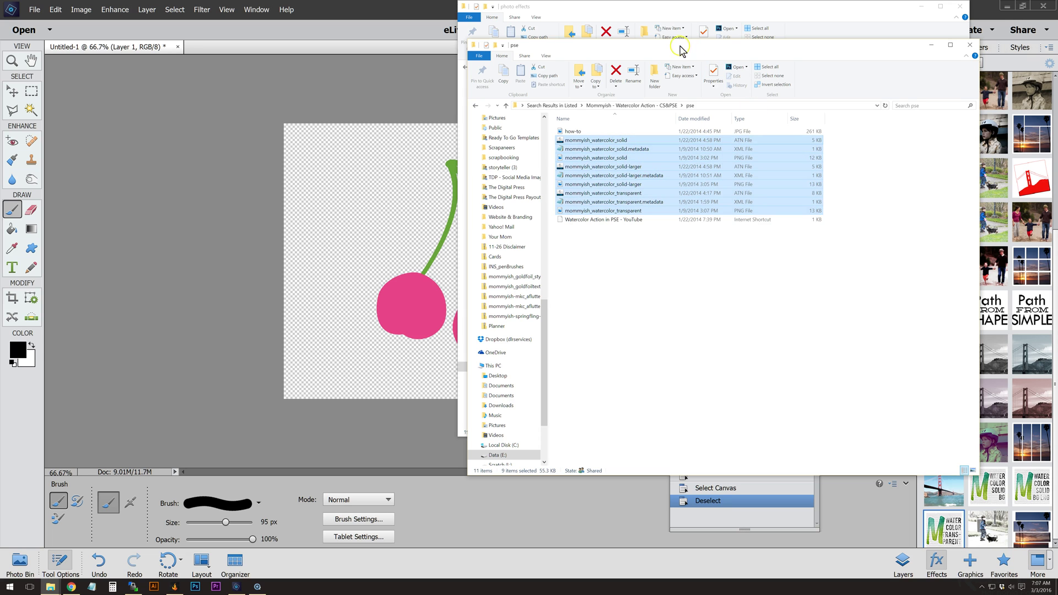
Check the Photo Creations subfolders, including layer styles, and settle in the photo effects folder
{"action": "left_click", "coordinate": [639, 14]}
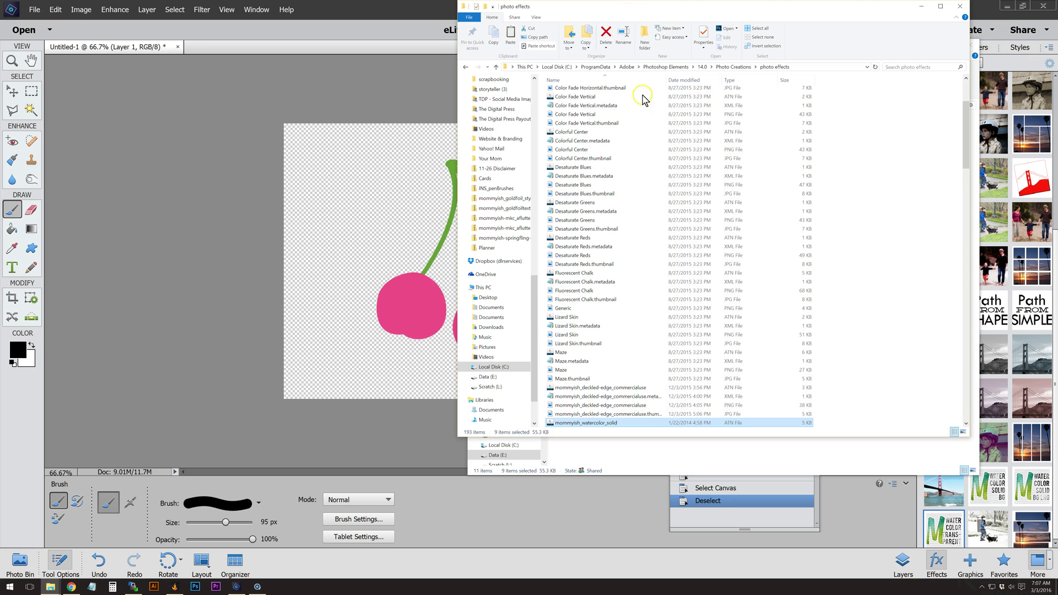
{"action": "scroll", "coordinate": [845, 219], "scroll_direction": "up", "scroll_amount": 1}
{"action": "left_click", "coordinate": [739, 67]}
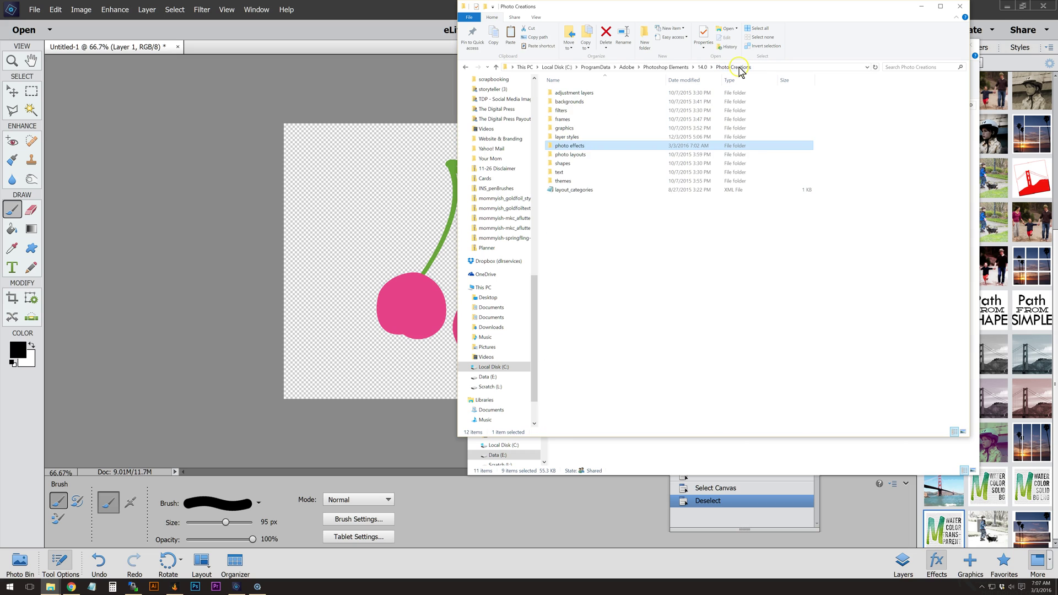
{"action": "double_click", "coordinate": [583, 148]}
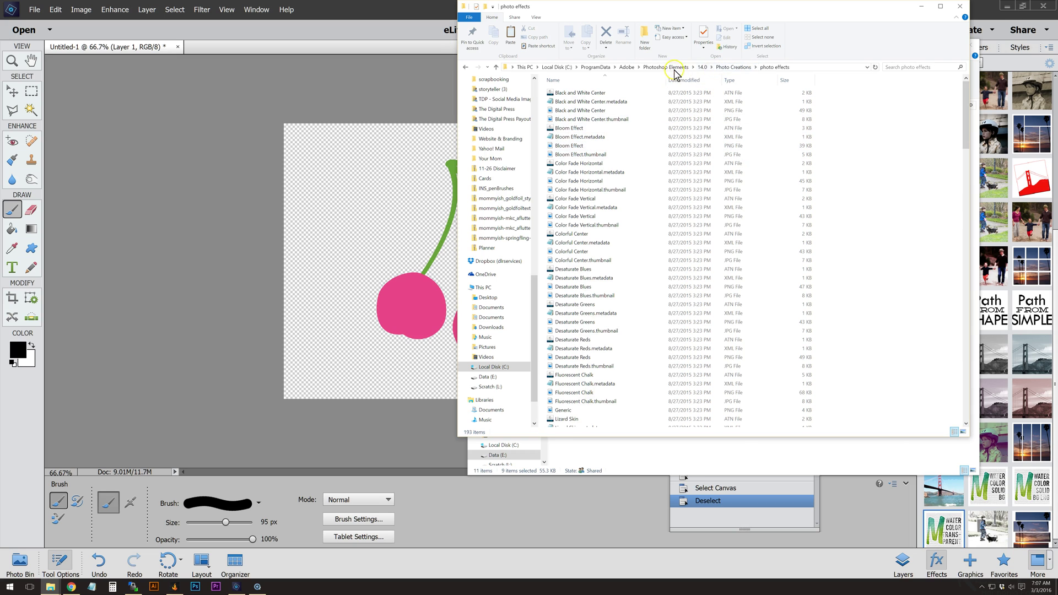
{"action": "left_click", "coordinate": [729, 68]}
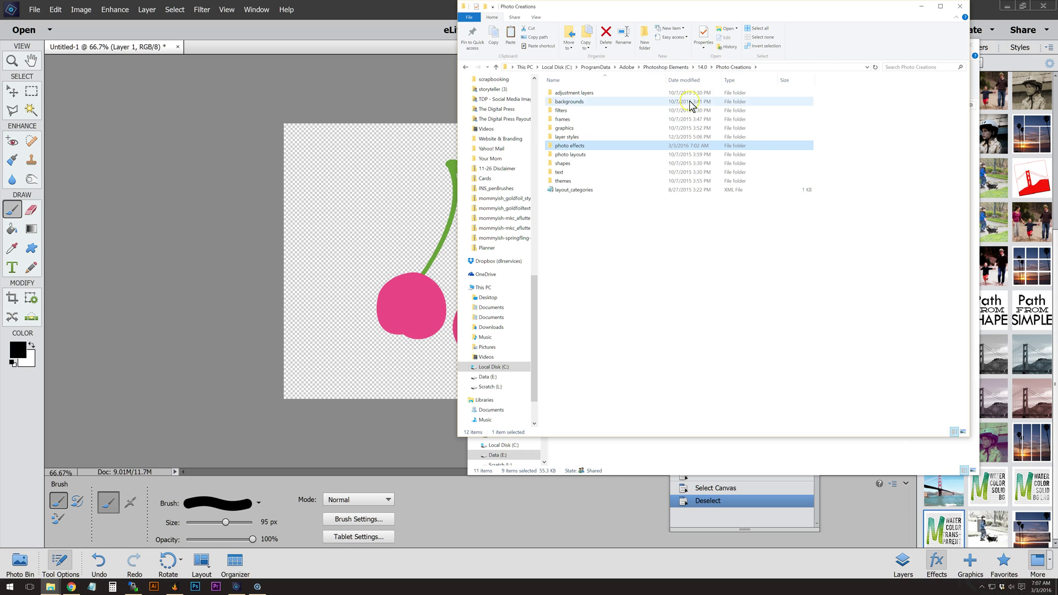
{"action": "double_click", "coordinate": [638, 138]}
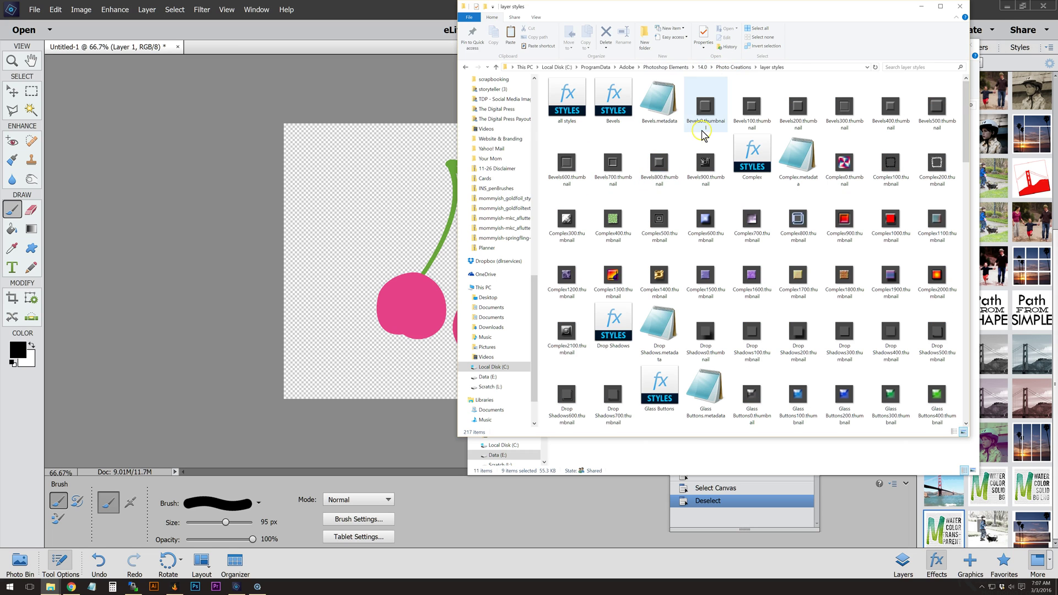
{"action": "left_click", "coordinate": [733, 68]}
{"action": "double_click", "coordinate": [608, 148]}
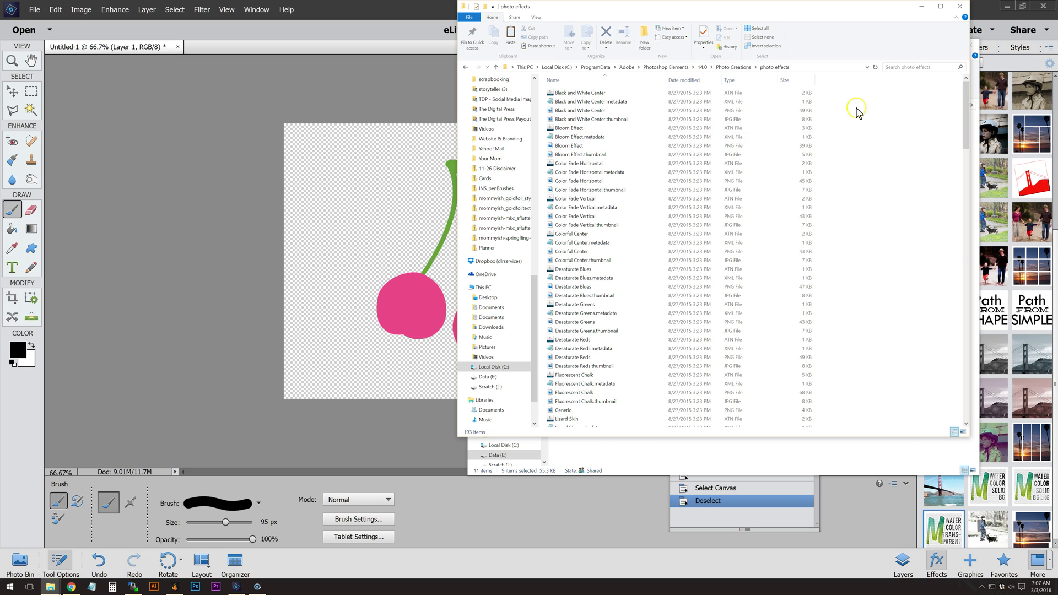
Find the installed mommyish_watercolor files in photo effects, then return to Photoshop Elements
{"action": "scroll", "coordinate": [672, 306], "scroll_direction": "down", "scroll_amount": 1}
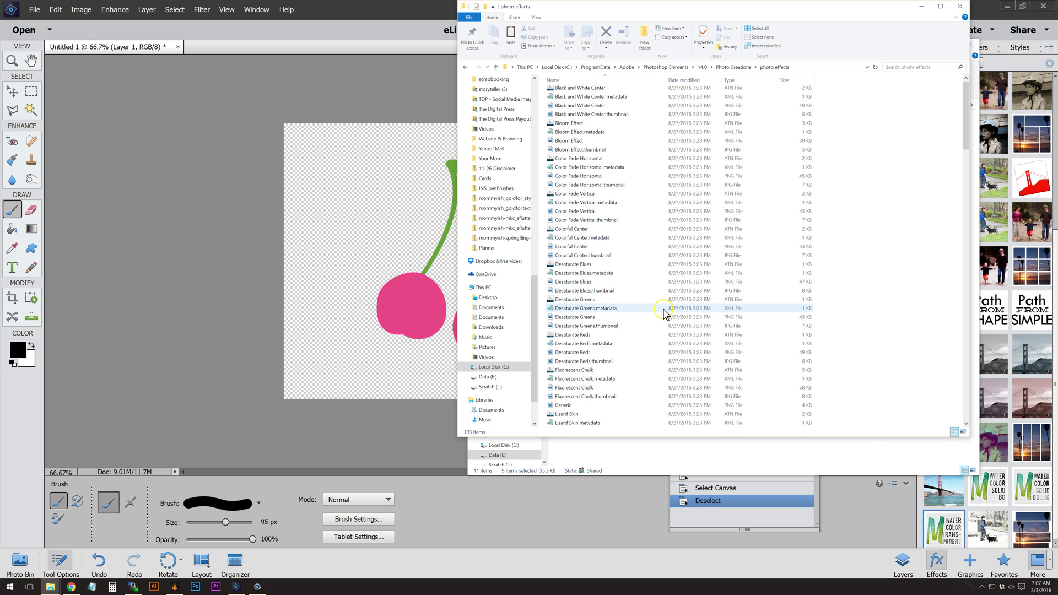
{"action": "left_click_drag", "start_coordinate": [967, 132], "coordinate": [953, 251]}
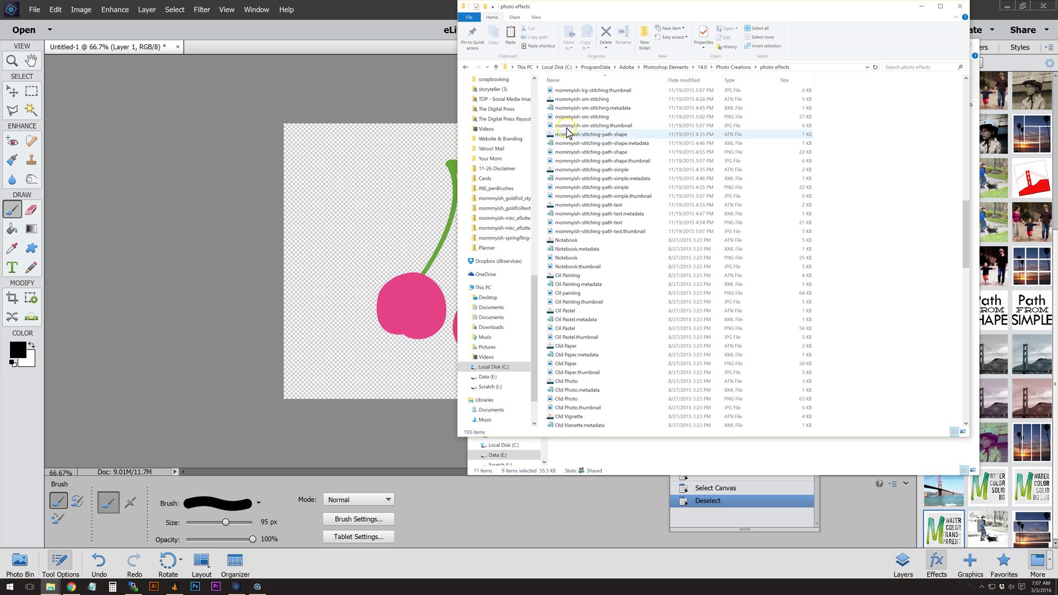
{"action": "scroll", "coordinate": [600, 166], "scroll_direction": "up", "scroll_amount": 7}
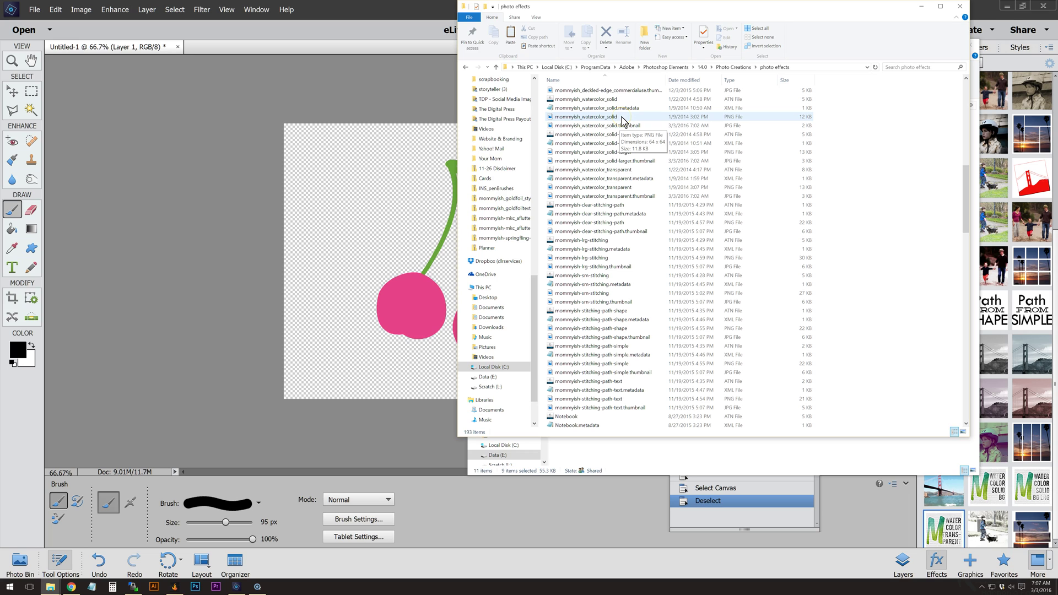
{"action": "left_click", "coordinate": [628, 108]}
{"action": "left_click", "coordinate": [601, 136]}
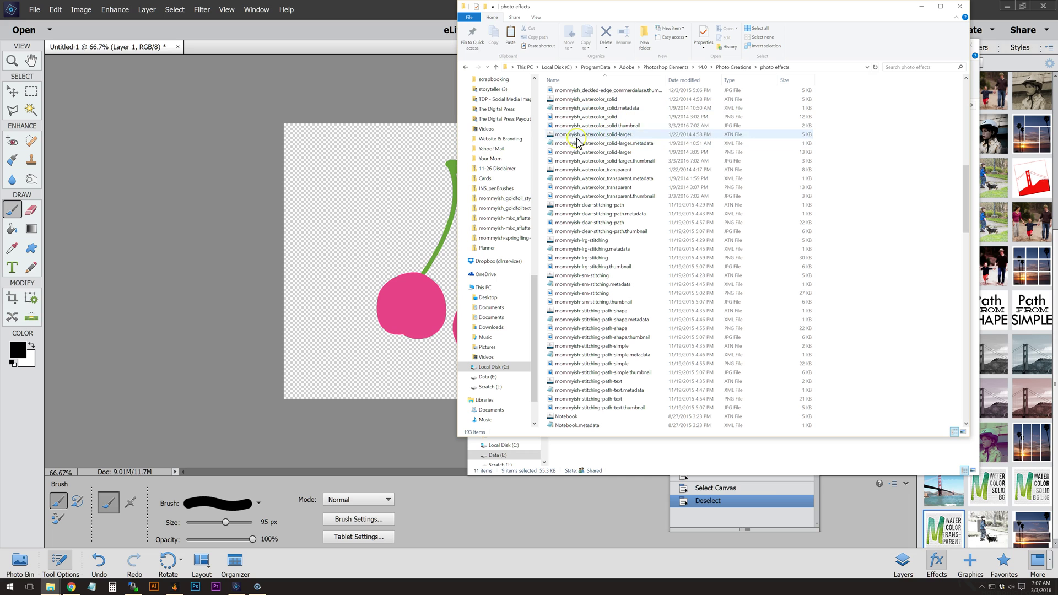
{"action": "left_click", "coordinate": [270, 76]}
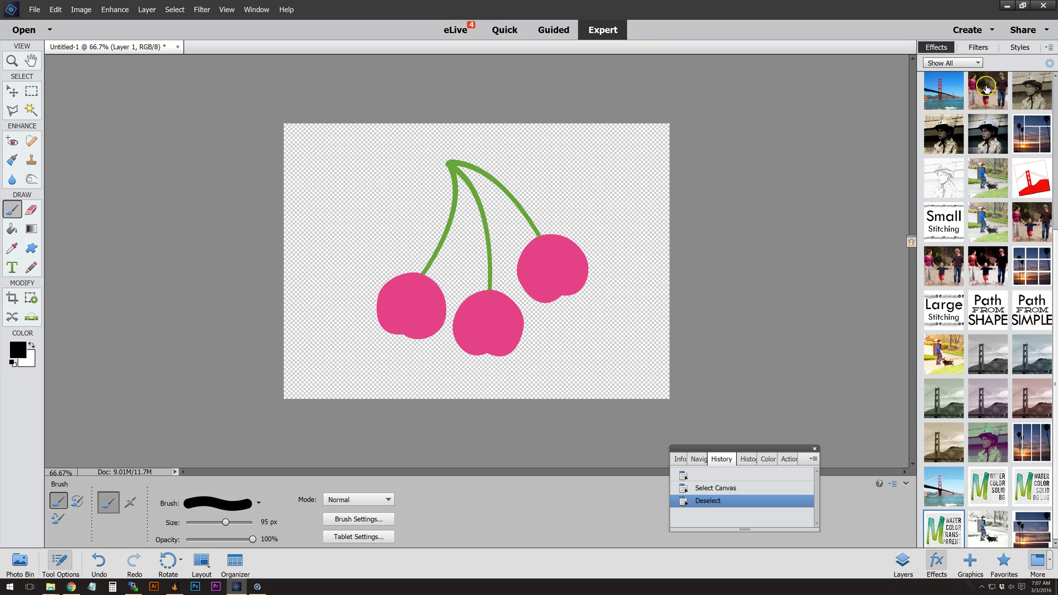
{"action": "scroll", "coordinate": [970, 235], "scroll_direction": "up", "scroll_amount": 2}
{"action": "scroll", "coordinate": [970, 235], "scroll_direction": "up", "scroll_amount": 2}
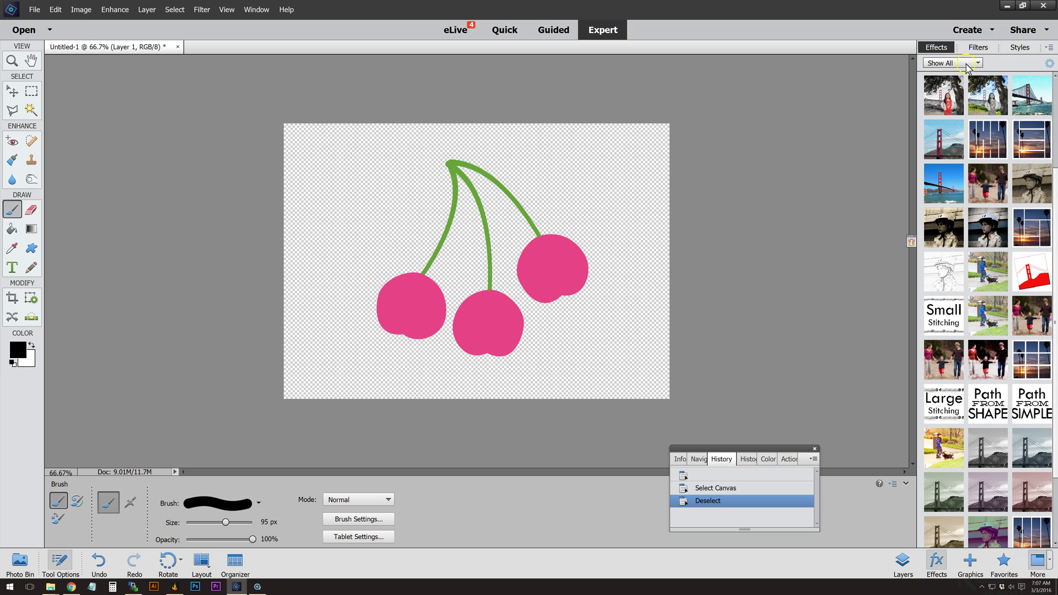
{"action": "left_click", "coordinate": [949, 64]}
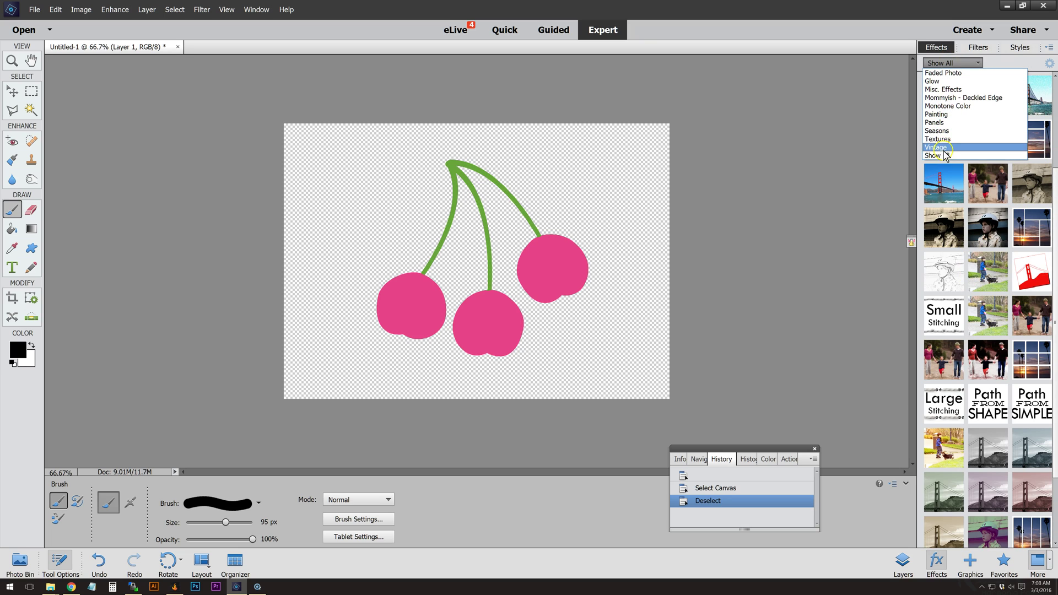
{"action": "left_click", "coordinate": [964, 155]}
{"action": "scroll", "coordinate": [964, 388], "scroll_direction": "down", "scroll_amount": 4}
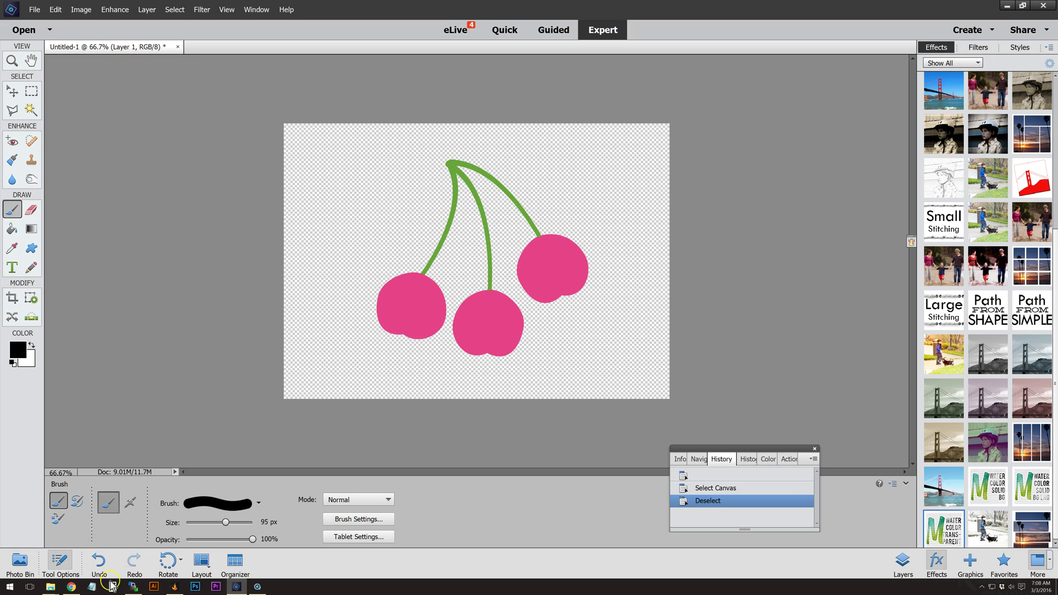
Minimize the photo effects Explorer window
{"action": "mouse_move", "coordinate": [50, 585]}
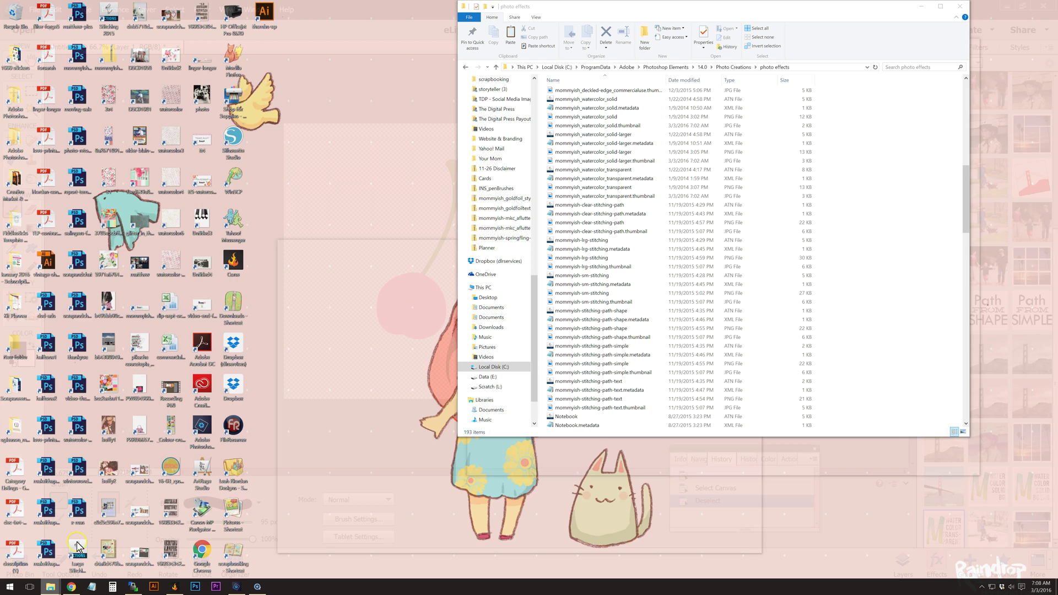
{"action": "left_click", "coordinate": [77, 547]}
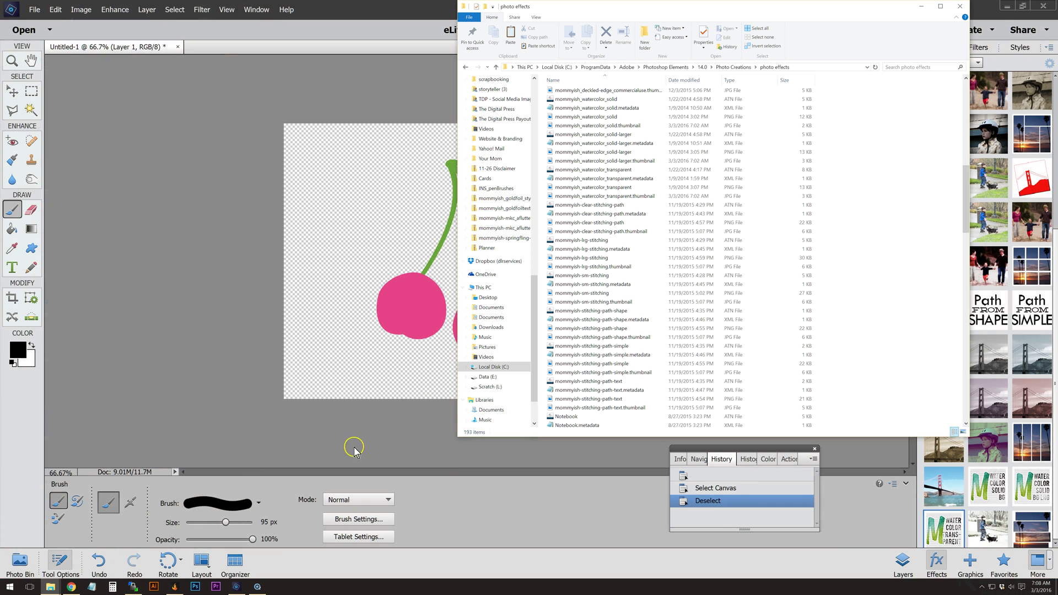
{"action": "left_click", "coordinate": [920, 6]}
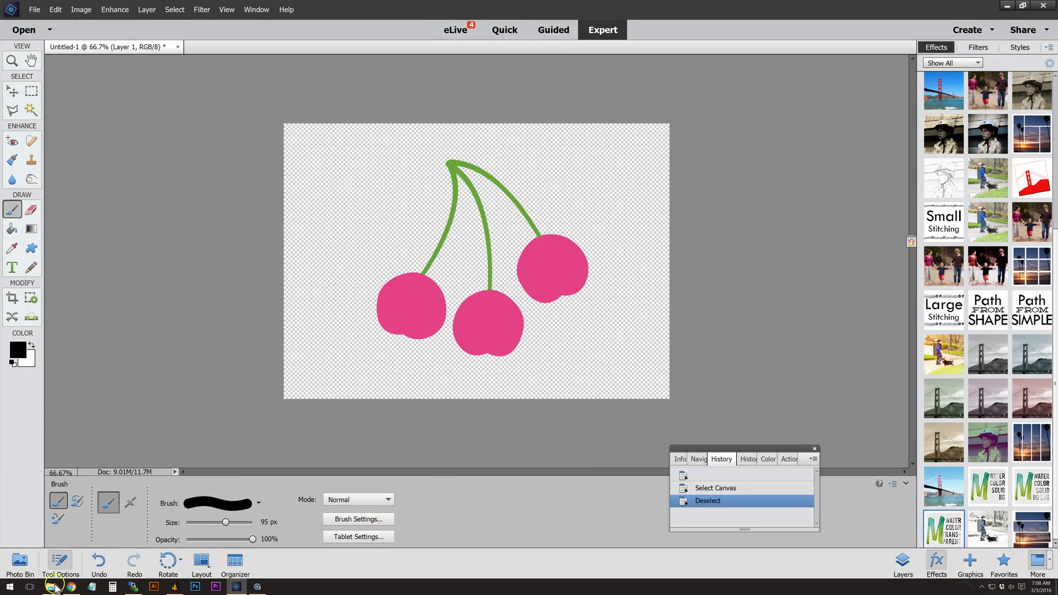
View how-to.jpg from the pse folder for the watercolor instructions, then close it
{"action": "mouse_move", "coordinate": [47, 588]}
{"action": "left_click", "coordinate": [33, 546]}
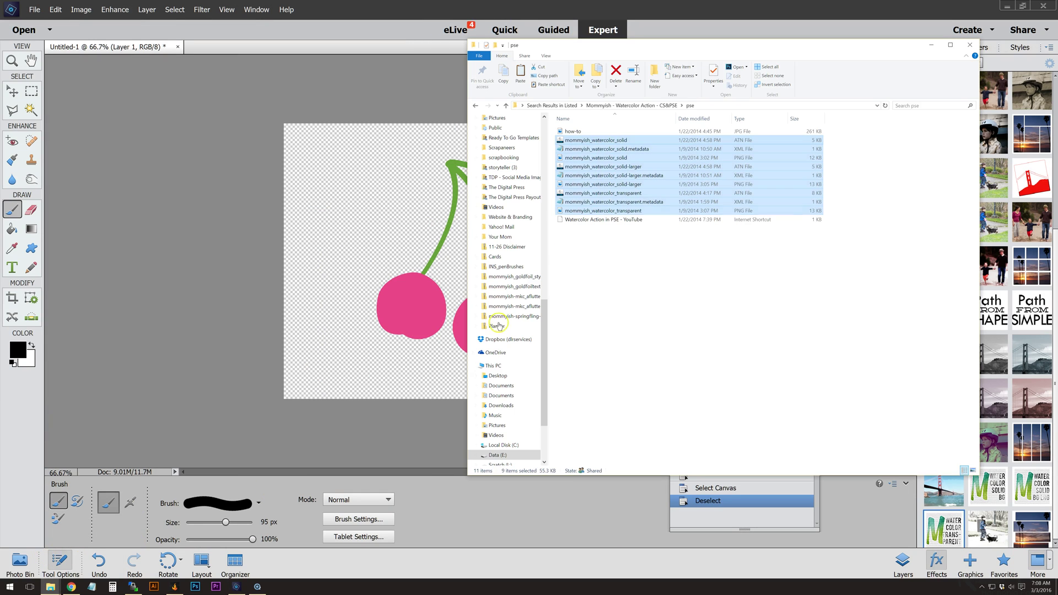
{"action": "double_click", "coordinate": [584, 132]}
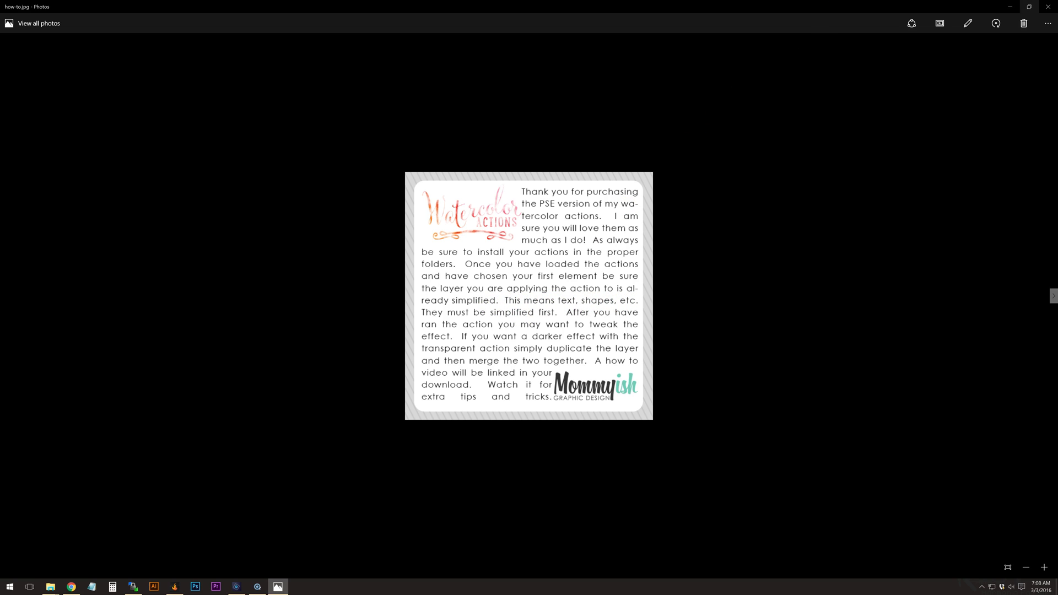
{"action": "left_click", "coordinate": [1048, 7]}
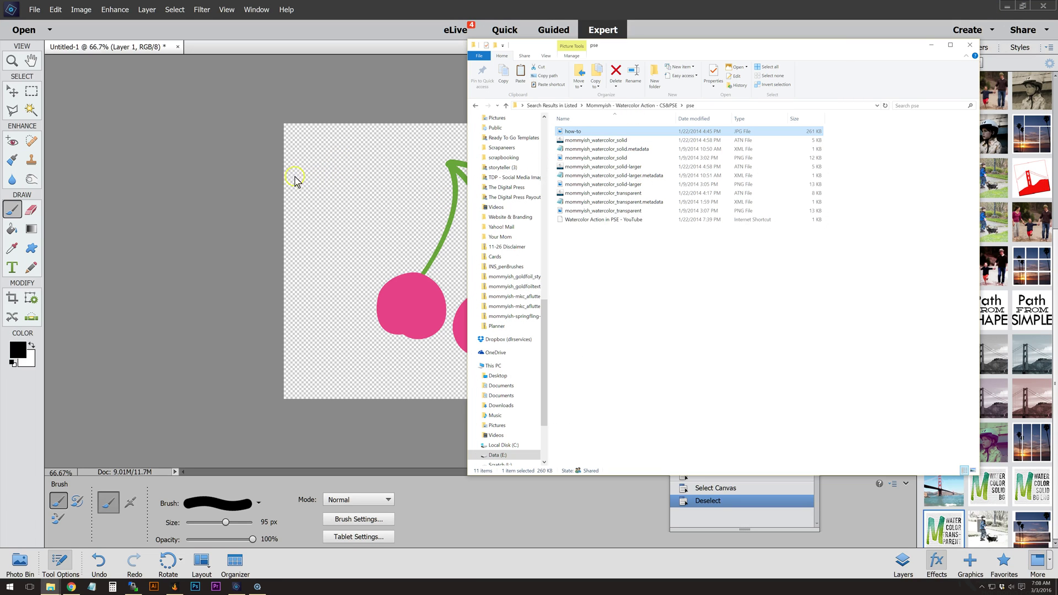
Apply the Watercolor Solid BG effect to the cherries, review it, and close the copy
{"action": "left_click", "coordinate": [254, 160]}
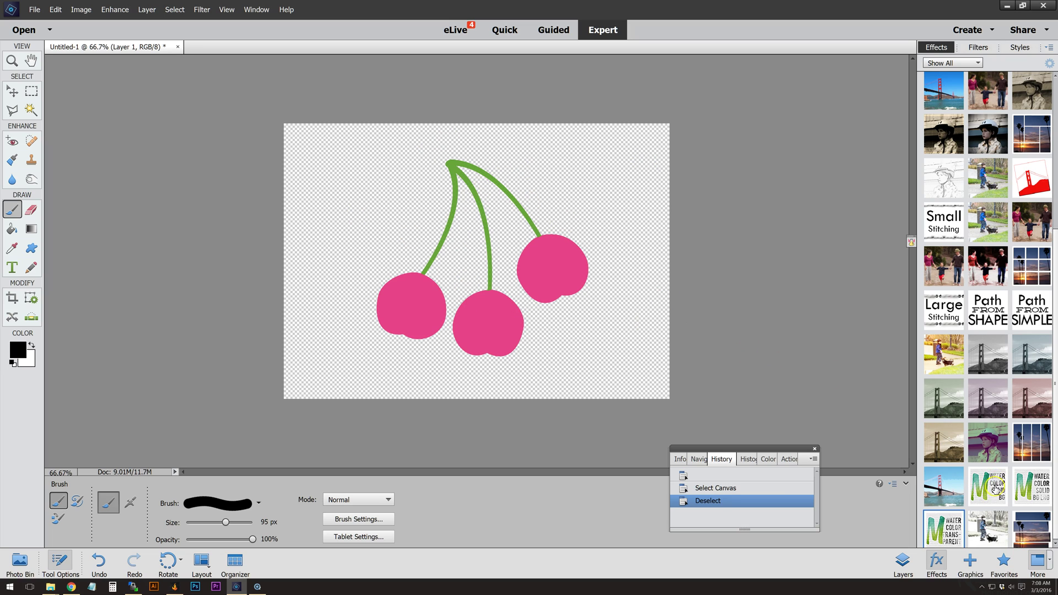
{"action": "left_click", "coordinate": [988, 496]}
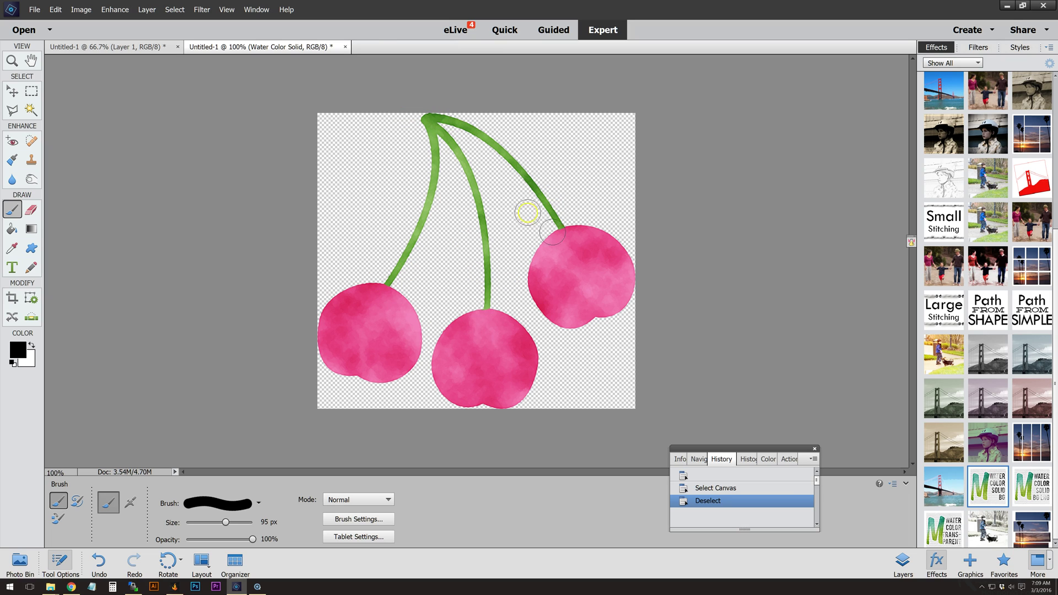
{"action": "left_click", "coordinate": [346, 48]}
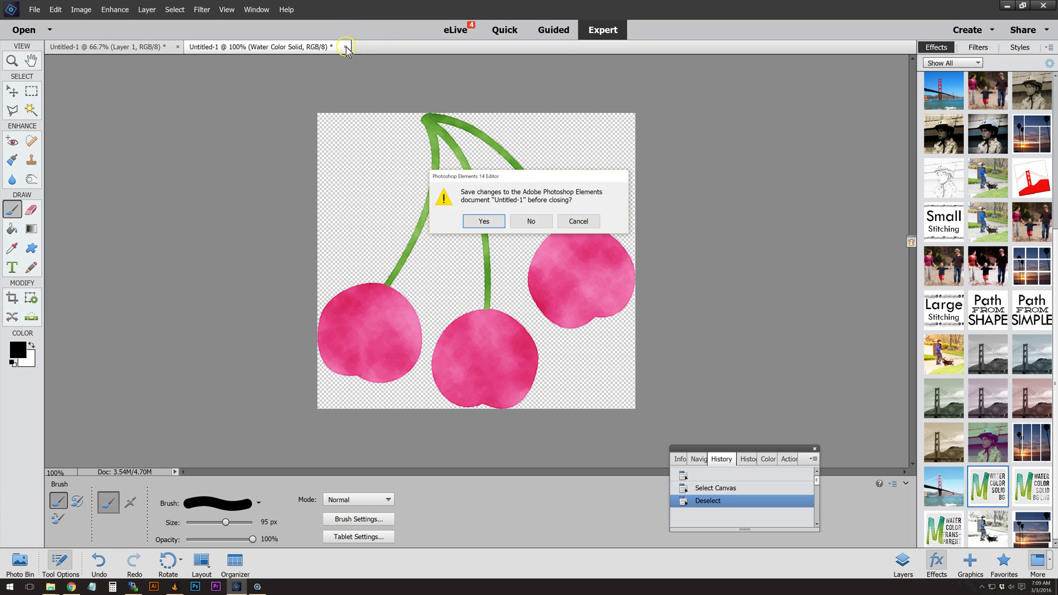
Discard the solid copy, then apply Watercolor Solid BG Larger Brush and close it unsaved
{"action": "left_click", "coordinate": [529, 221]}
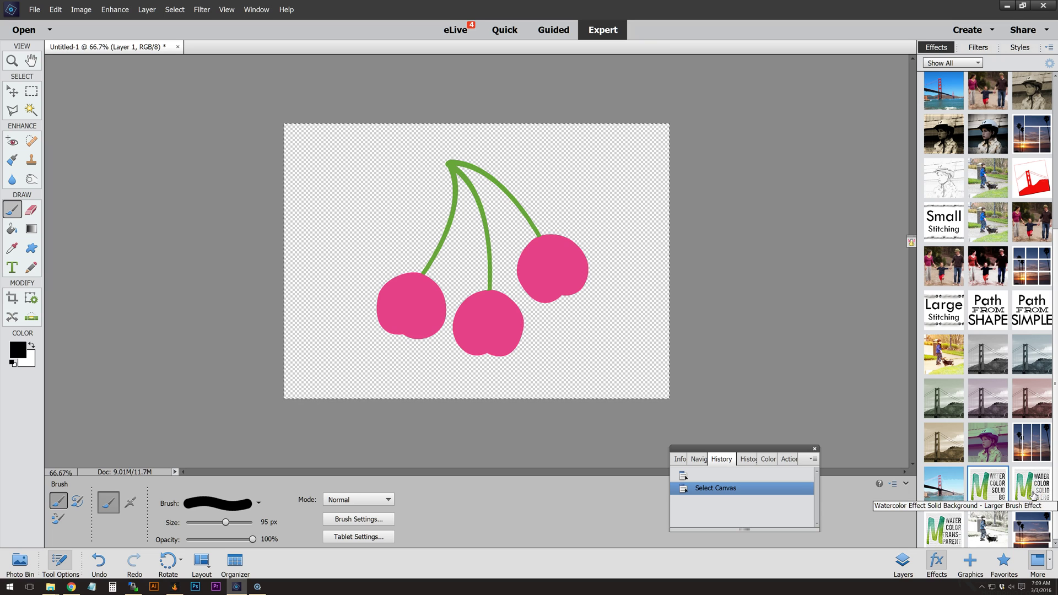
{"action": "double_click", "coordinate": [1033, 494]}
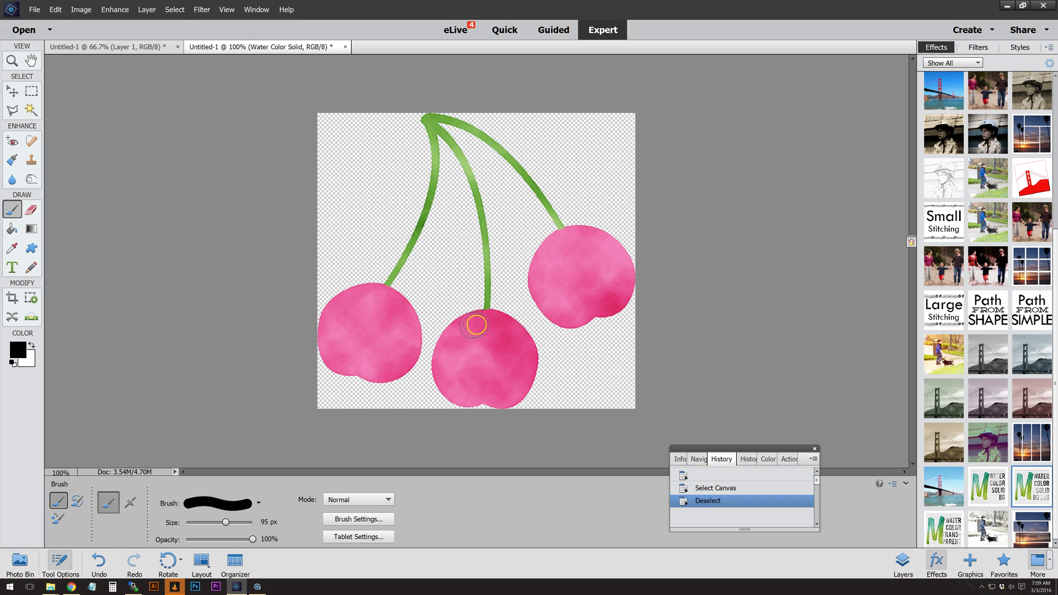
{"action": "left_click", "coordinate": [345, 47]}
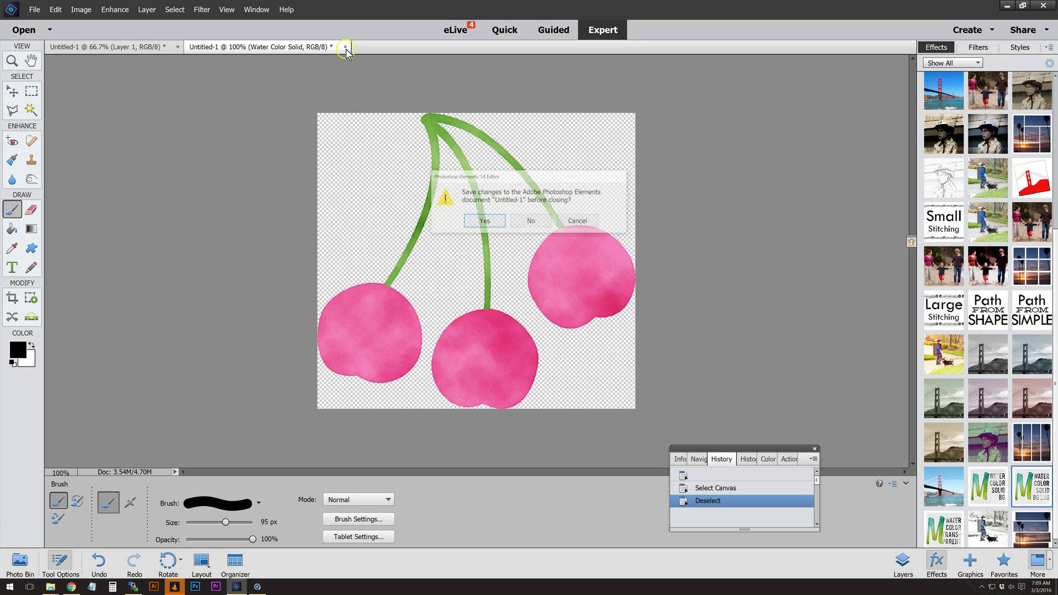
{"action": "left_click", "coordinate": [528, 221]}
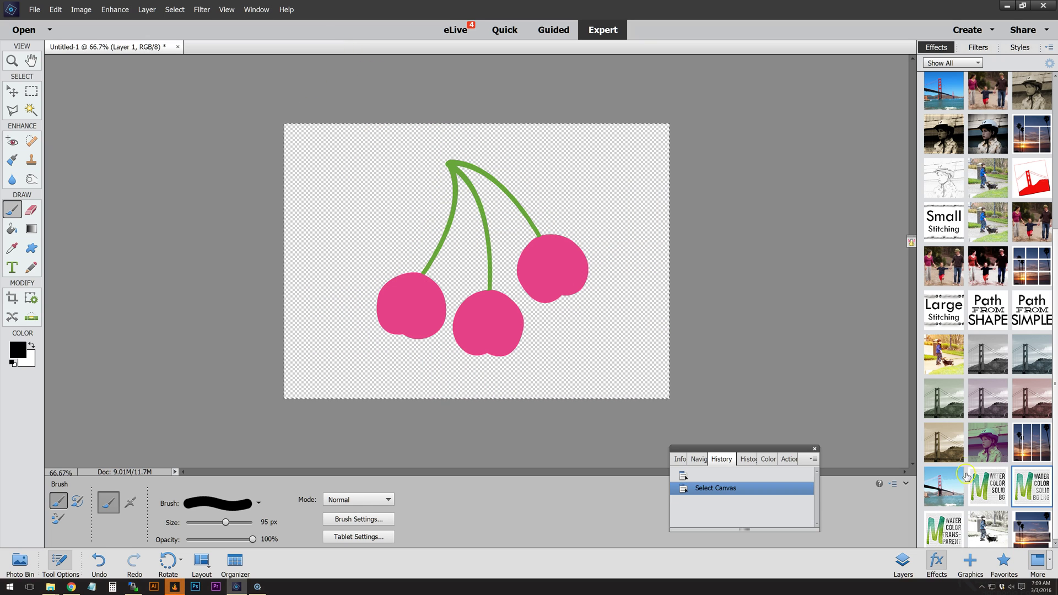
Run Watercolor Transparent on the cherries, then switch back to the original Layer 1 document
{"action": "double_click", "coordinate": [954, 532]}
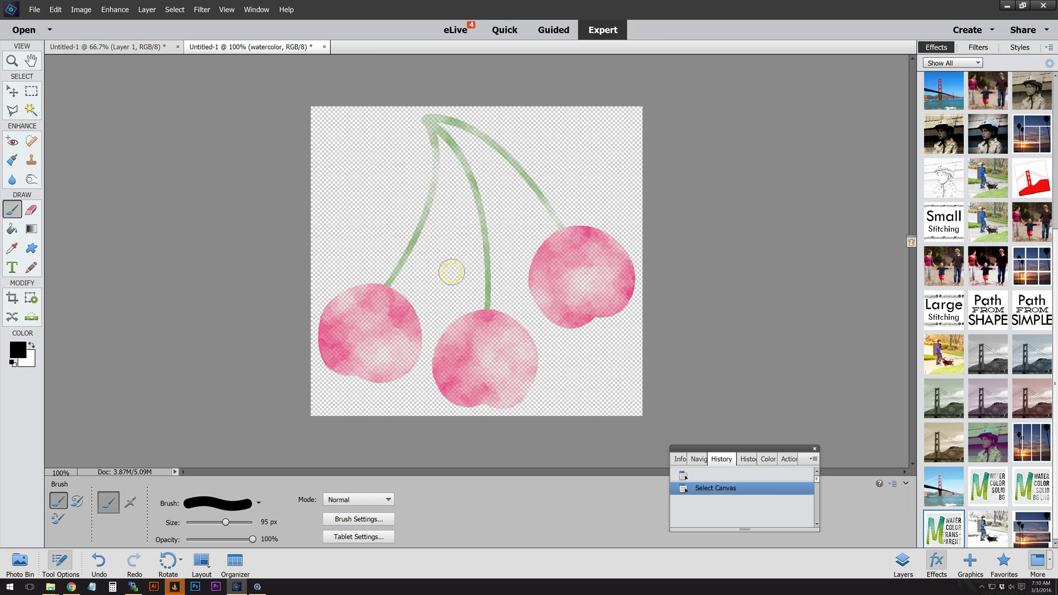
{"action": "left_click", "coordinate": [138, 47]}
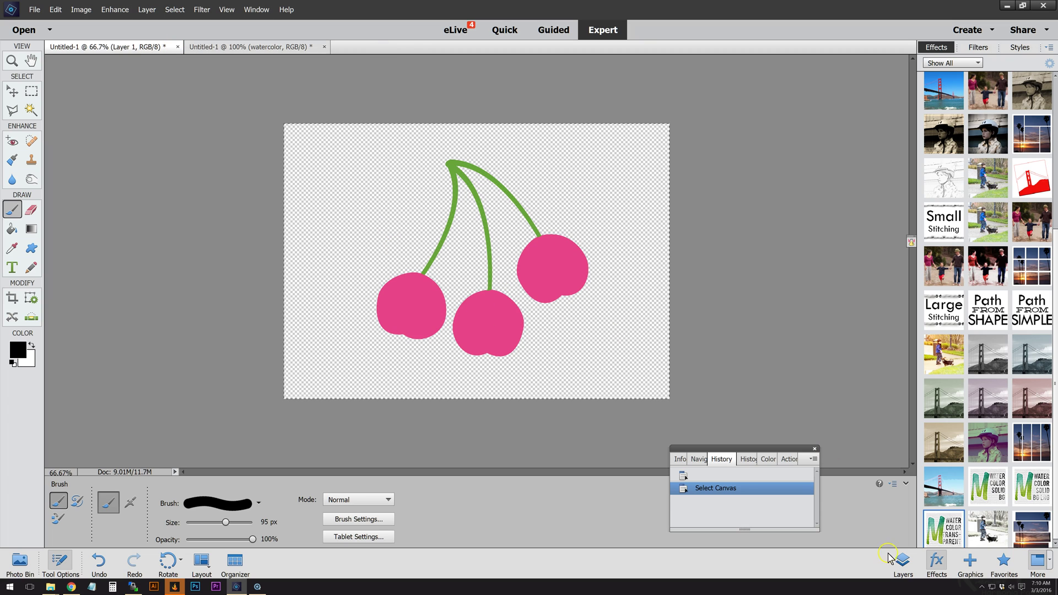
Rerun the Watercolor Transparent effect on the original cherries
{"action": "double_click", "coordinate": [953, 536]}
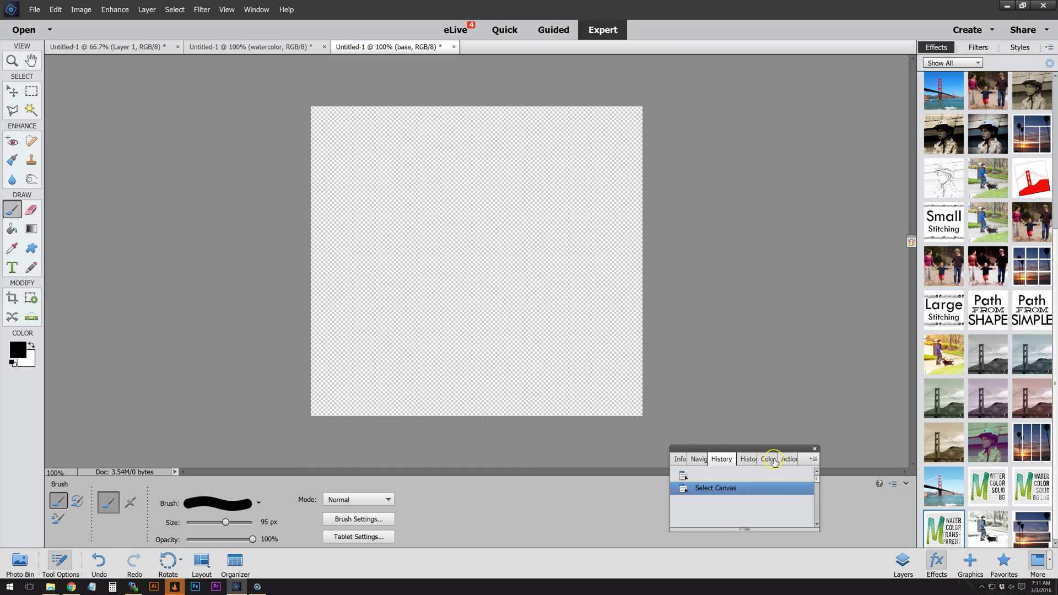
Let Watercolor Transparent finish building the watercolor layer in the third document
{"action": "left_click_drag", "start_coordinate": [740, 348], "coordinate": [740, 349]}
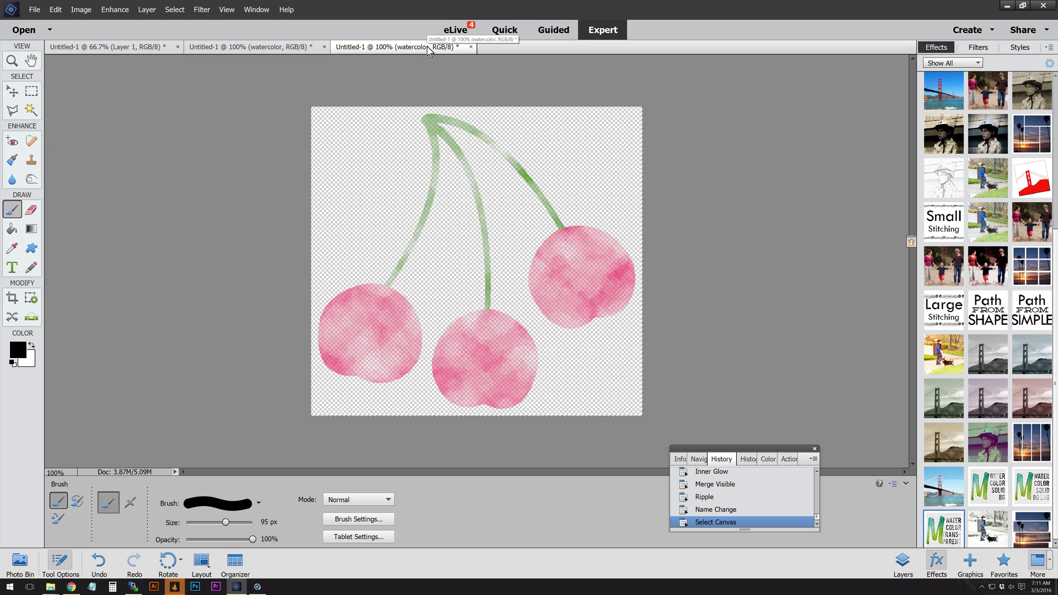
Paste a darker copy of the cherries into the first transparent watercolor document
{"action": "left_click", "coordinate": [281, 49]}
{"action": "left_click", "coordinate": [260, 47]}
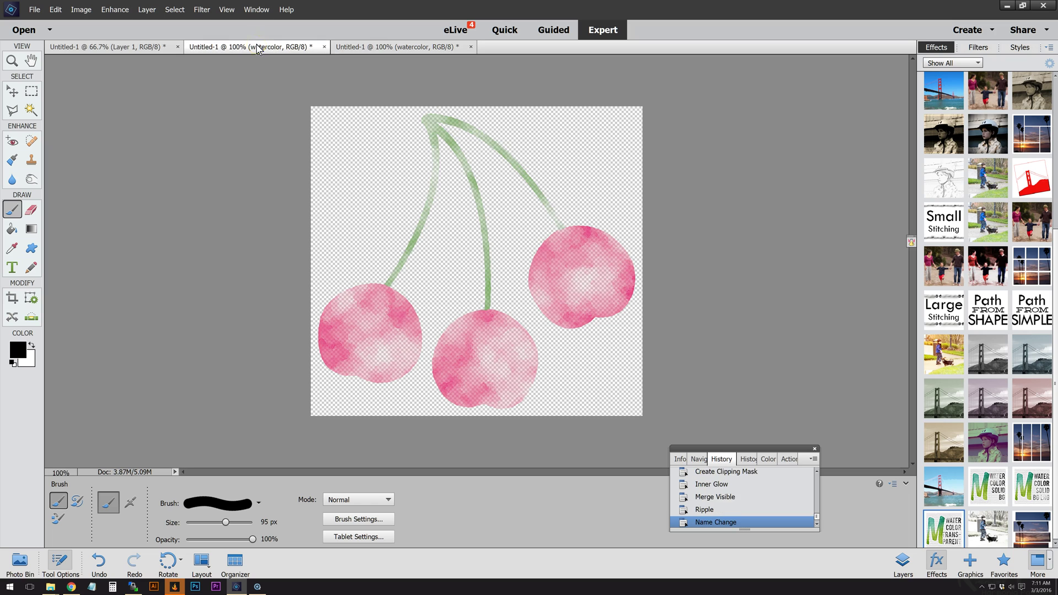
{"action": "key", "text": "ctrl+v"}
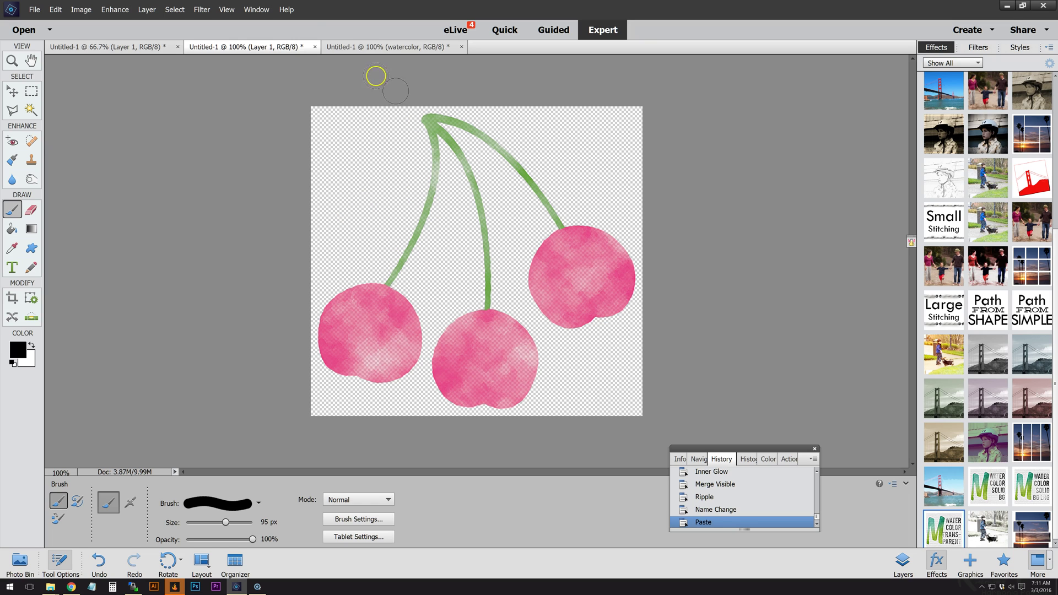
Close both watercolor documents without saving
{"action": "left_click", "coordinate": [315, 47]}
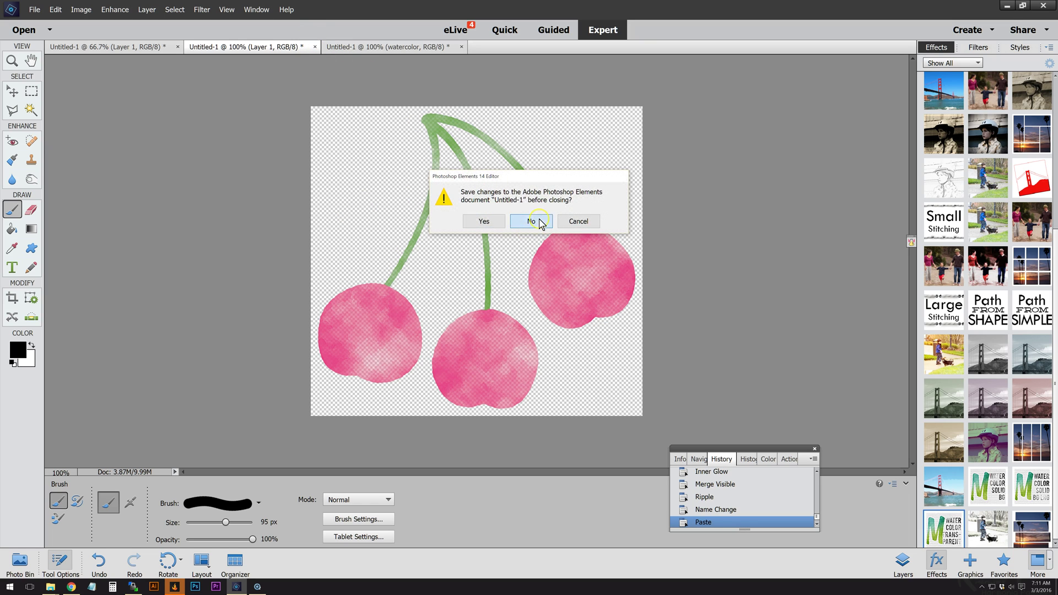
{"action": "left_click", "coordinate": [531, 221]}
{"action": "left_click", "coordinate": [324, 47]}
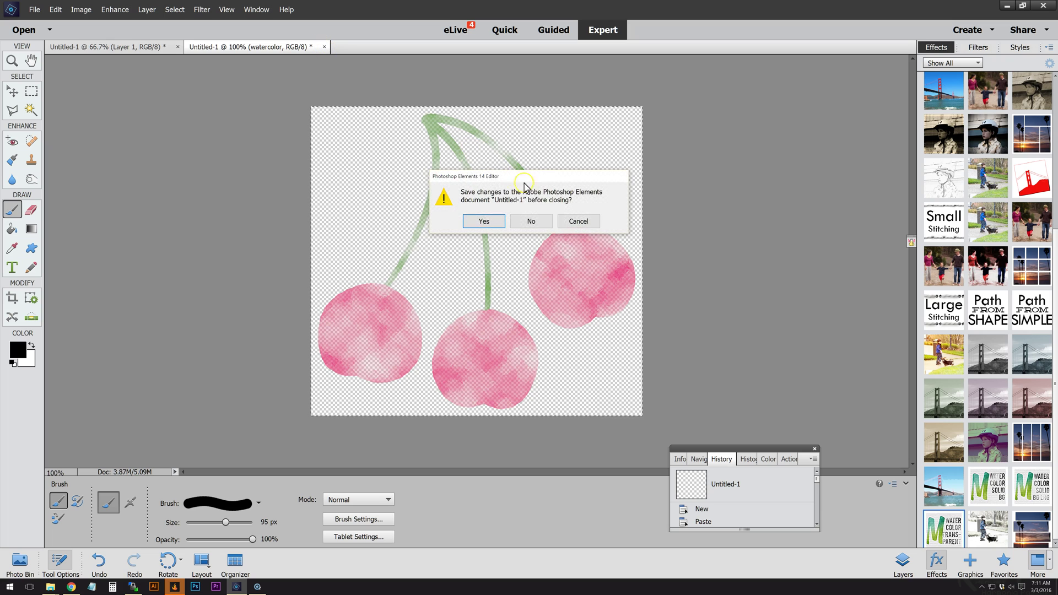
{"action": "left_click", "coordinate": [531, 221]}
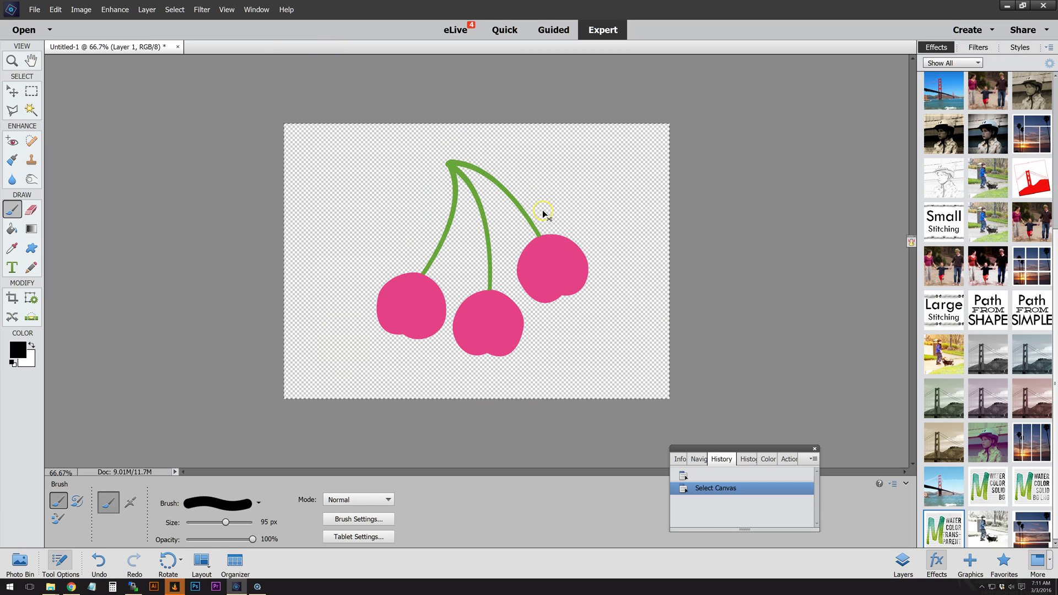
Deselect, then free-transform the cherry layer to 1.5 in wide and commit it
{"action": "key", "text": "ctrl+d"}
{"action": "key", "text": "ctrl+t"}
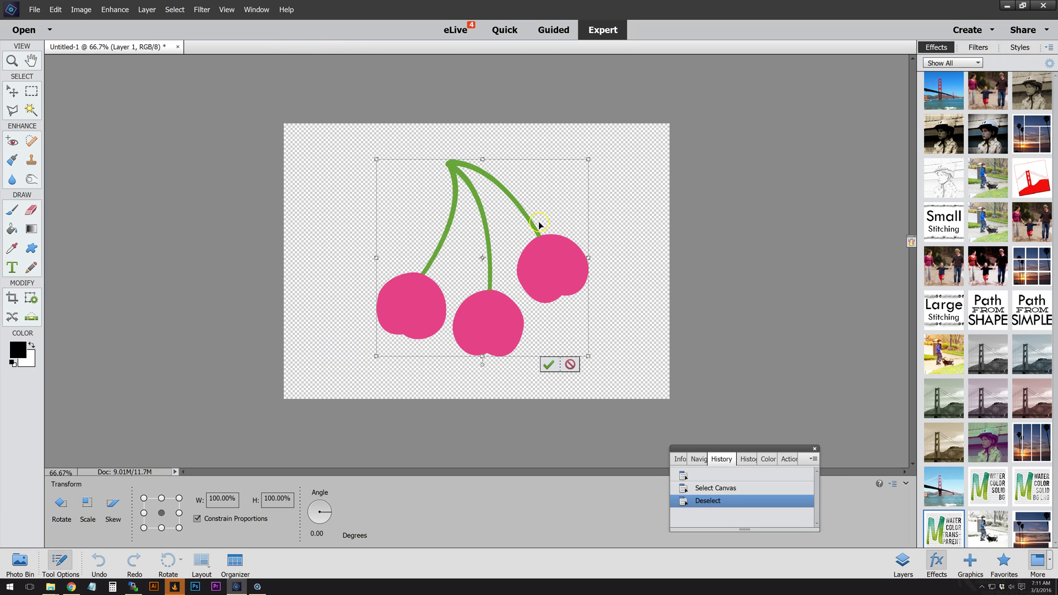
{"action": "left_click", "coordinate": [226, 499]}
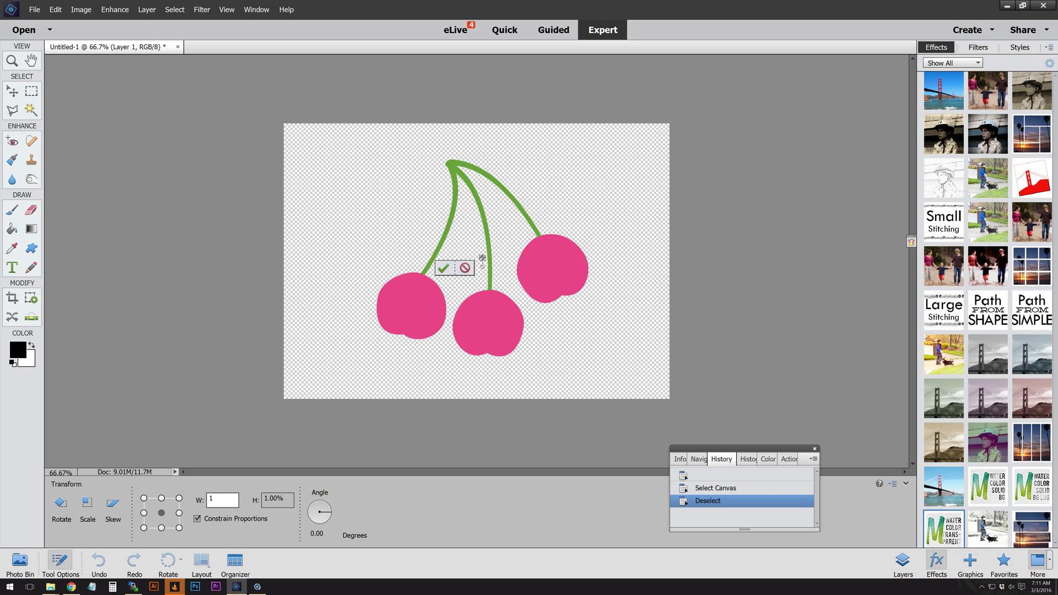
{"action": "type", "text": "1"}
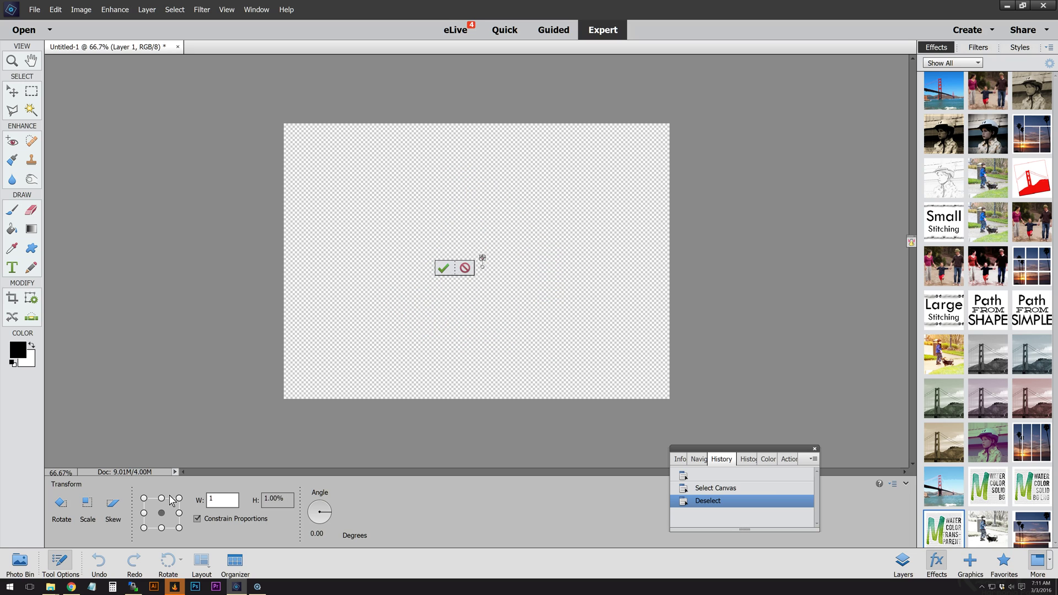
{"action": "type", "text": ".5in"}
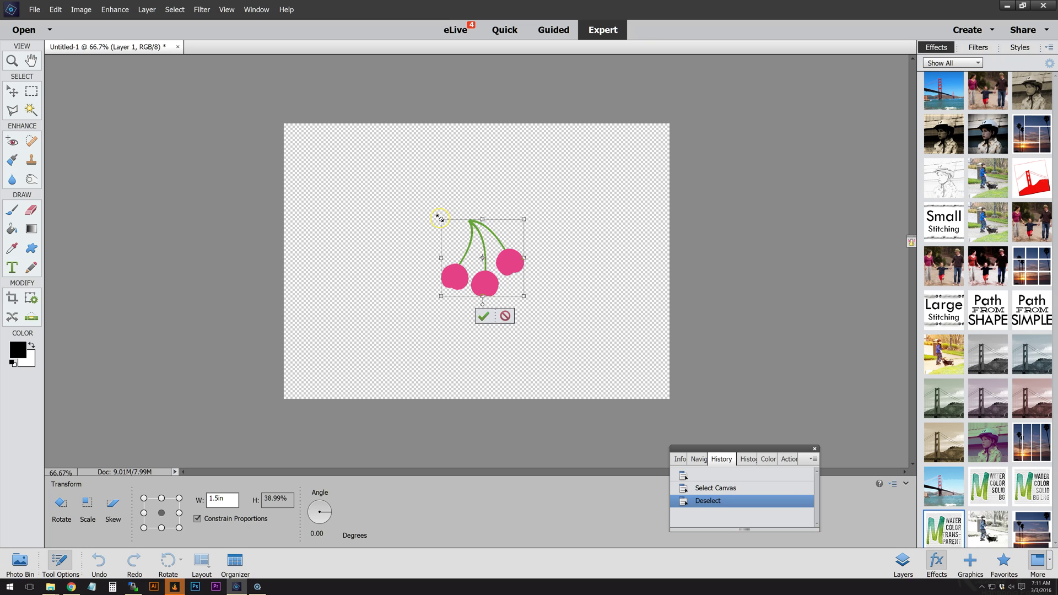
{"action": "key", "text": "b"}
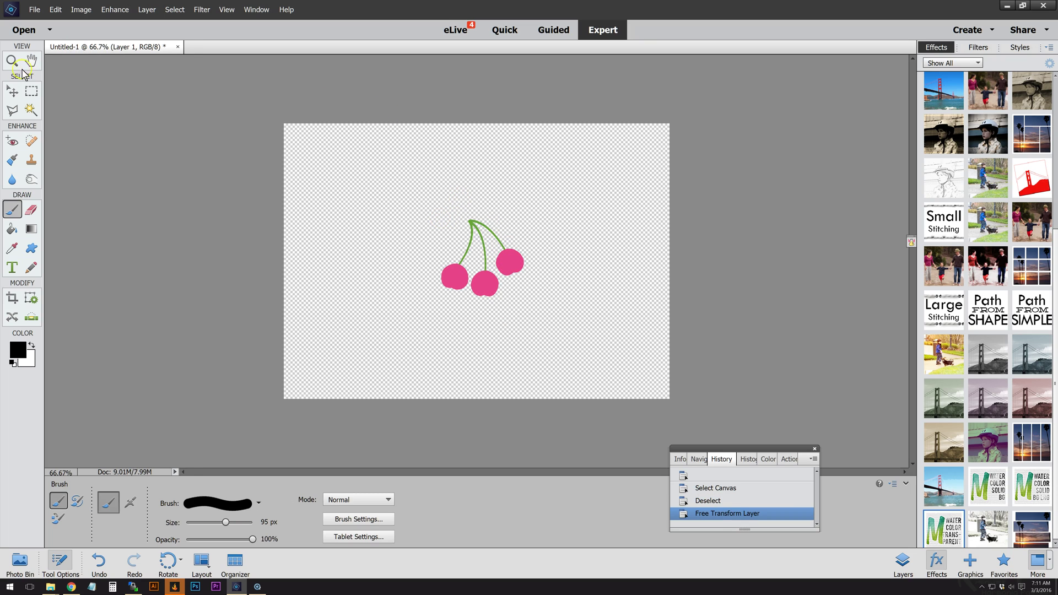
Select the cherries layer with the Move tool and apply the Watercolor Transparent effect
{"action": "left_click", "coordinate": [12, 91]}
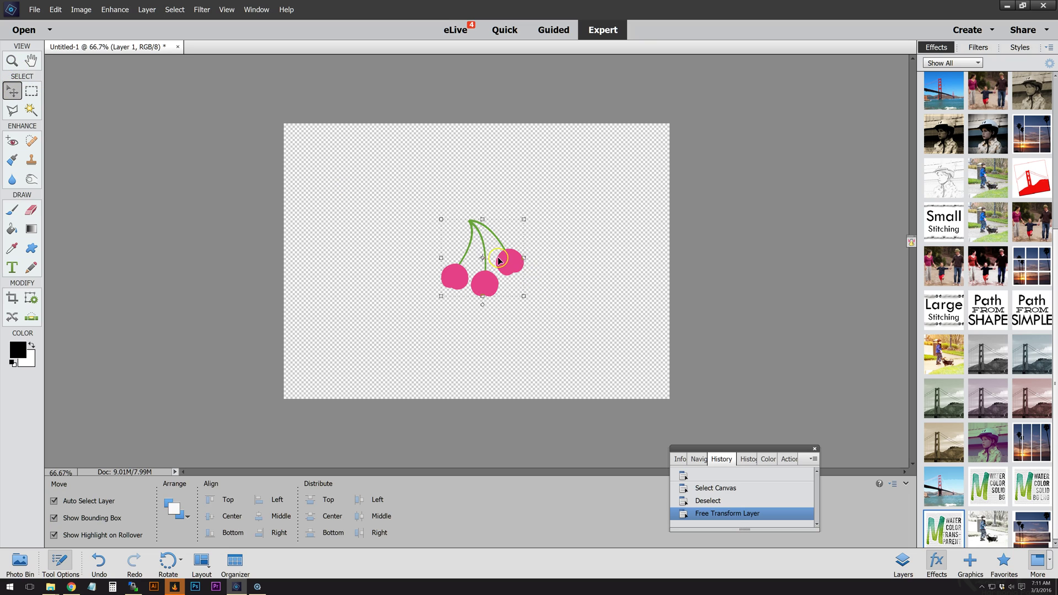
{"action": "left_click", "coordinate": [416, 244]}
{"action": "left_click", "coordinate": [497, 270]}
{"action": "left_click", "coordinate": [940, 495]}
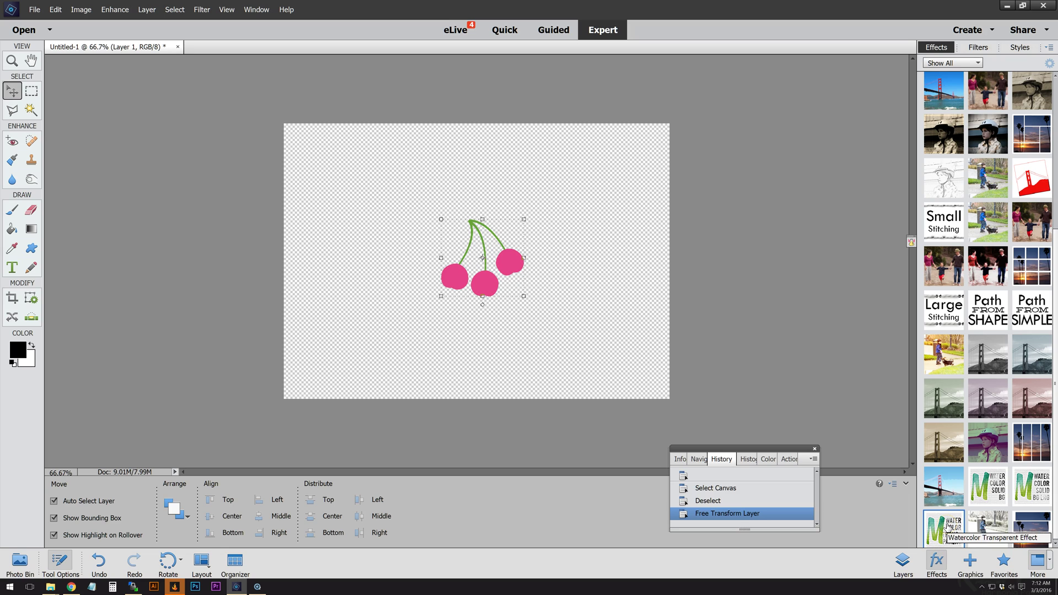
{"action": "double_click", "coordinate": [947, 527]}
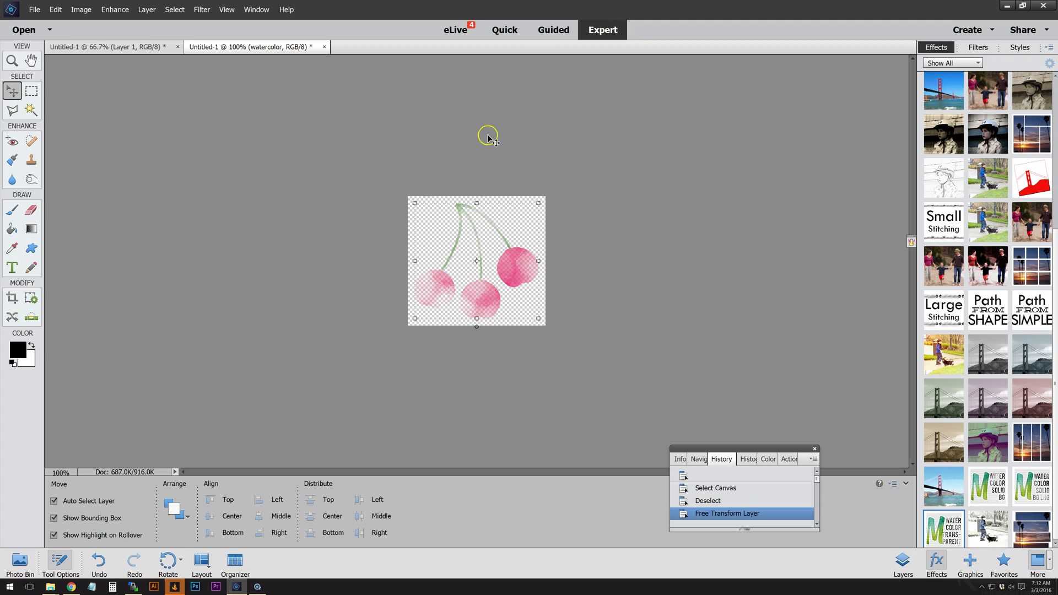
{"action": "left_click", "coordinate": [137, 48]}
{"action": "left_click", "coordinate": [35, 10]}
{"action": "mouse_move", "coordinate": [115, 17]}
{"action": "mouse_move", "coordinate": [53, 19]}
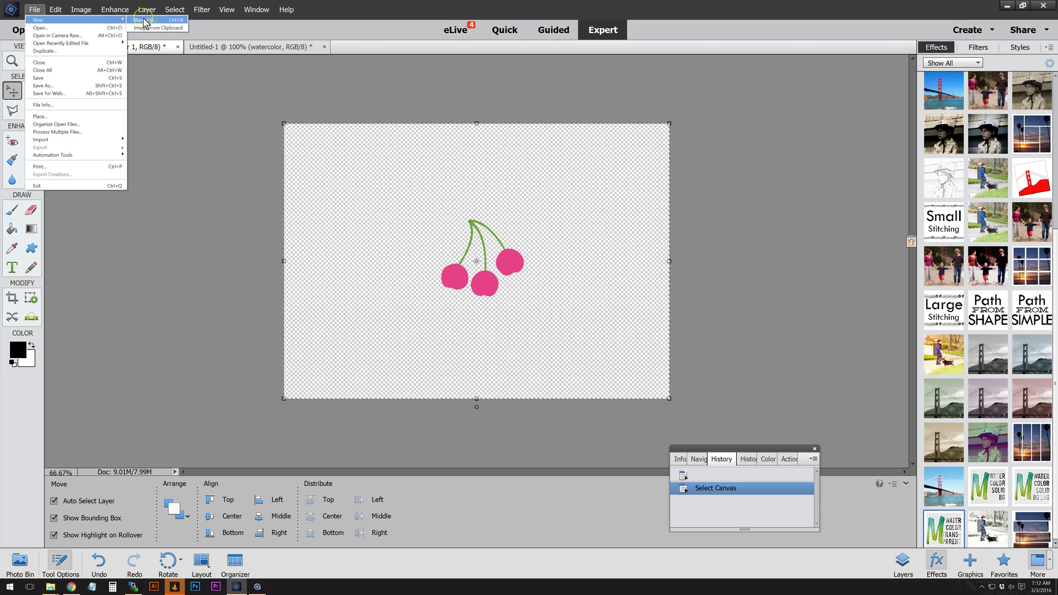
{"action": "left_click", "coordinate": [145, 22]}
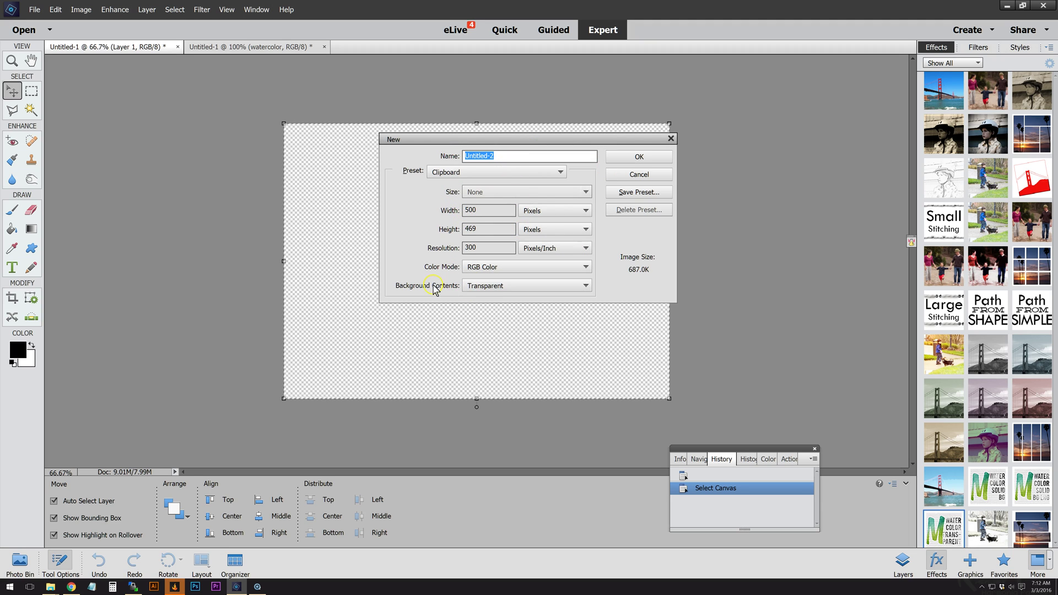
{"action": "left_click", "coordinate": [500, 286]}
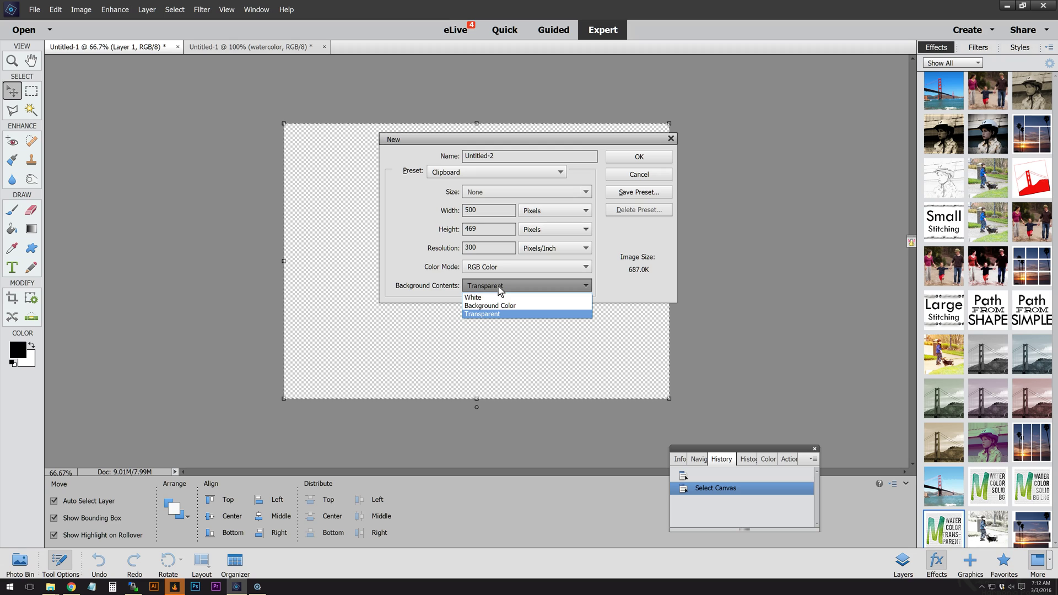
{"action": "left_click", "coordinate": [498, 298]}
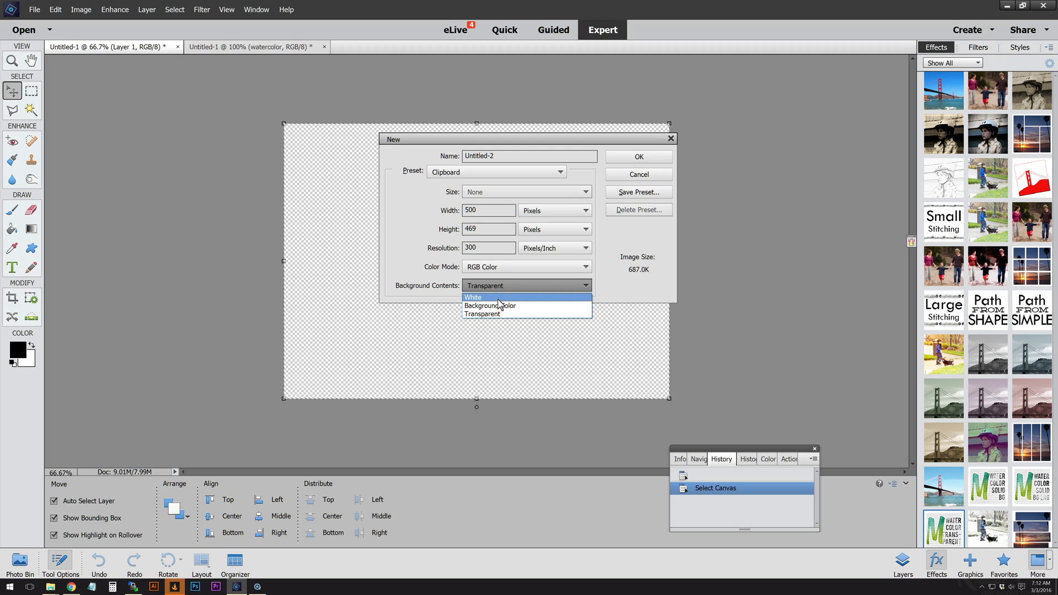
{"action": "left_click", "coordinate": [429, 237]}
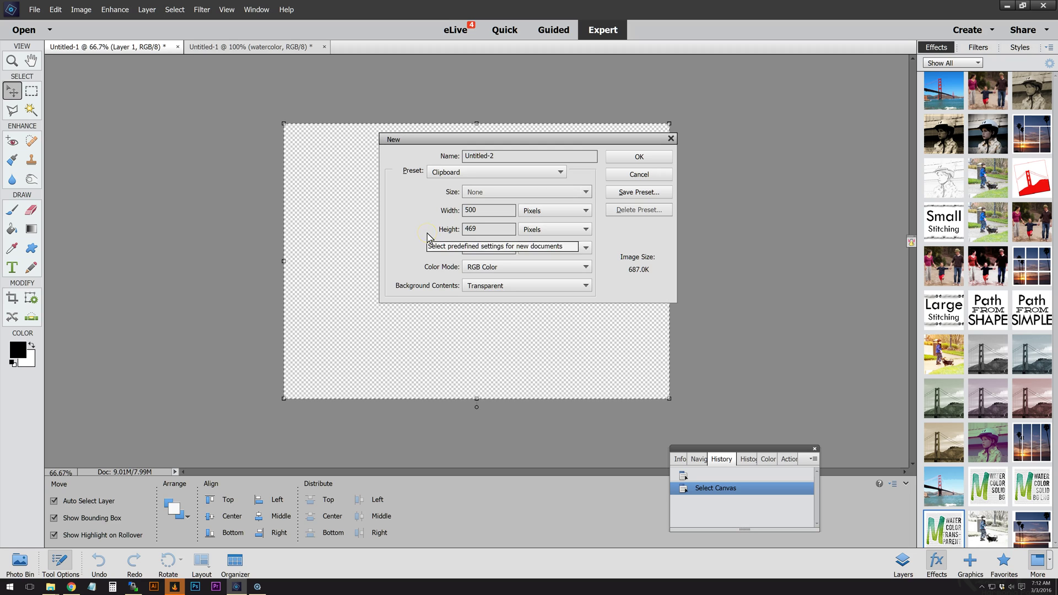
{"action": "left_click", "coordinate": [445, 205]}
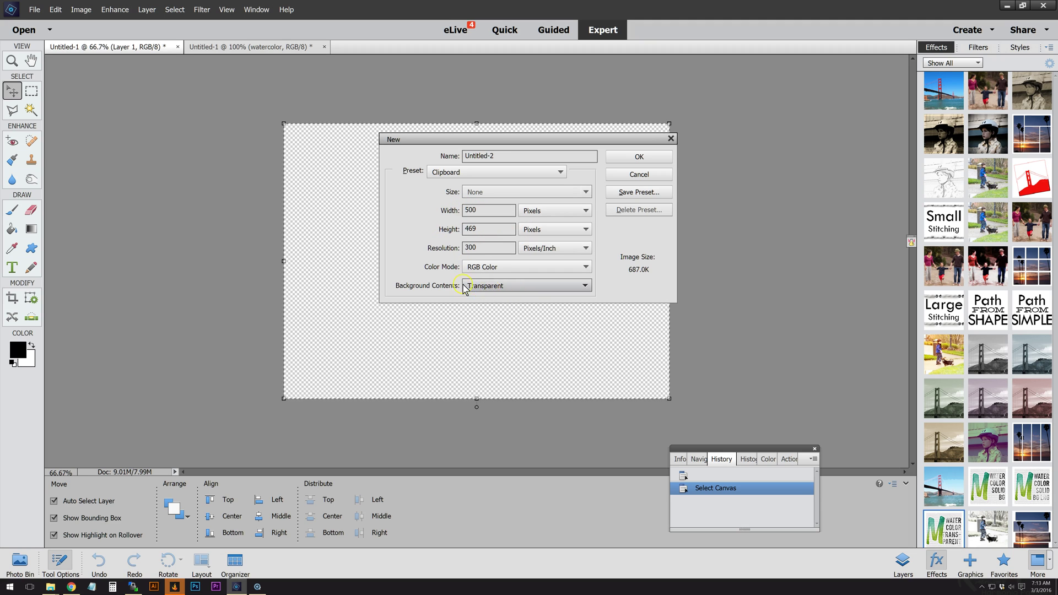
{"action": "left_click", "coordinate": [502, 285]}
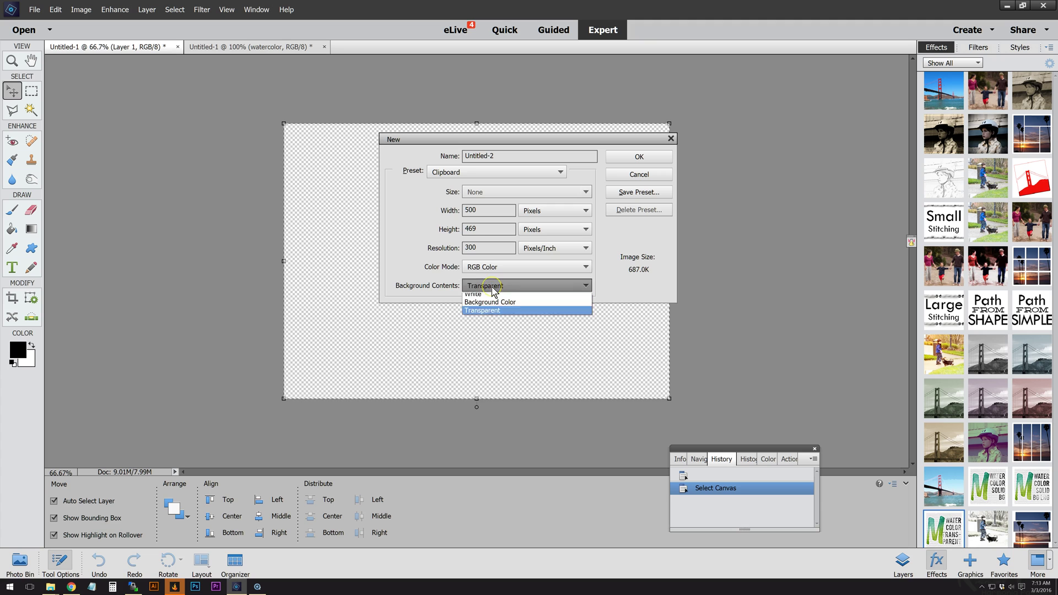
{"action": "left_click", "coordinate": [501, 285]}
{"action": "left_click", "coordinate": [639, 157]}
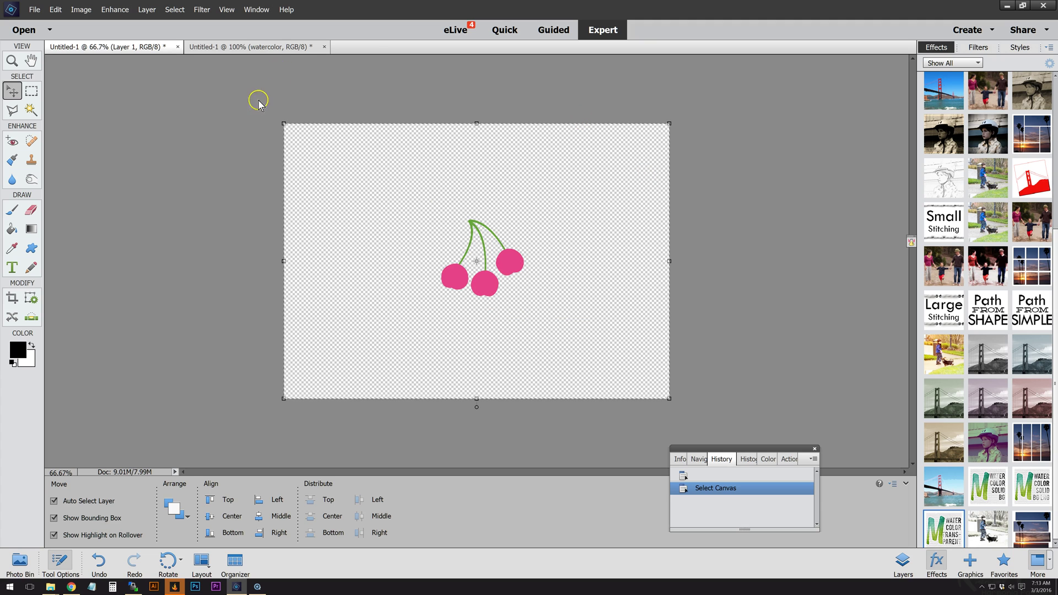
Apply Watercolor Solid BG to the original cherries, then show the photo effects folder in File Explorer
{"action": "left_click", "coordinate": [265, 48]}
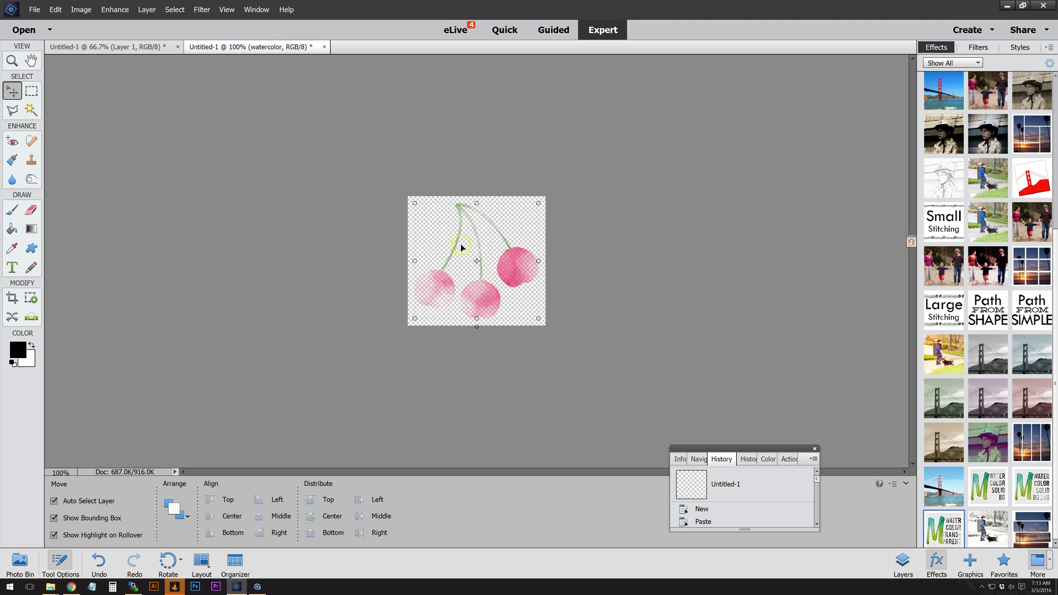
{"action": "left_click", "coordinate": [160, 47]}
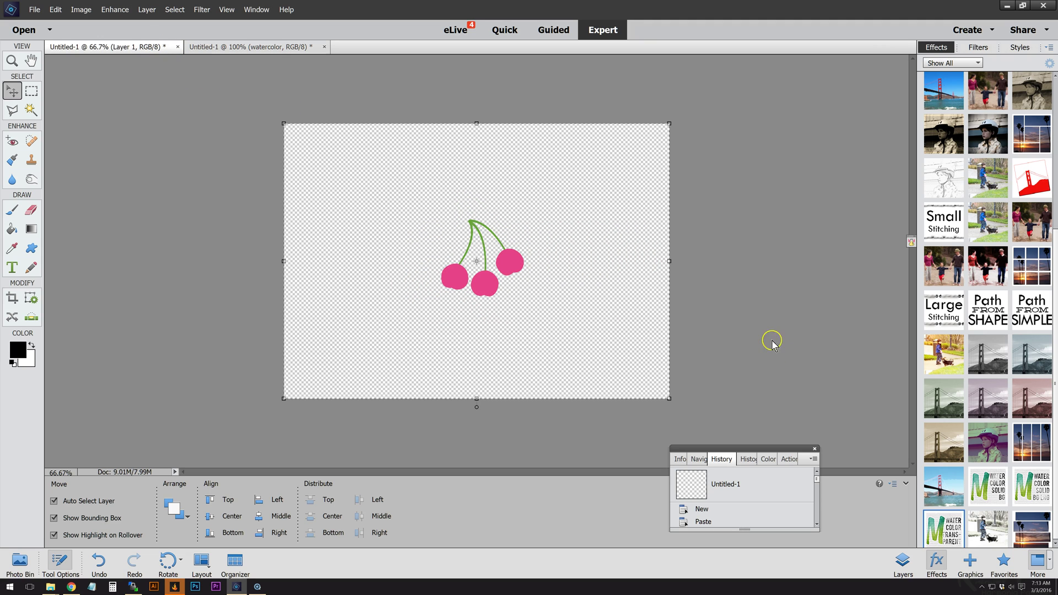
{"action": "double_click", "coordinate": [992, 491]}
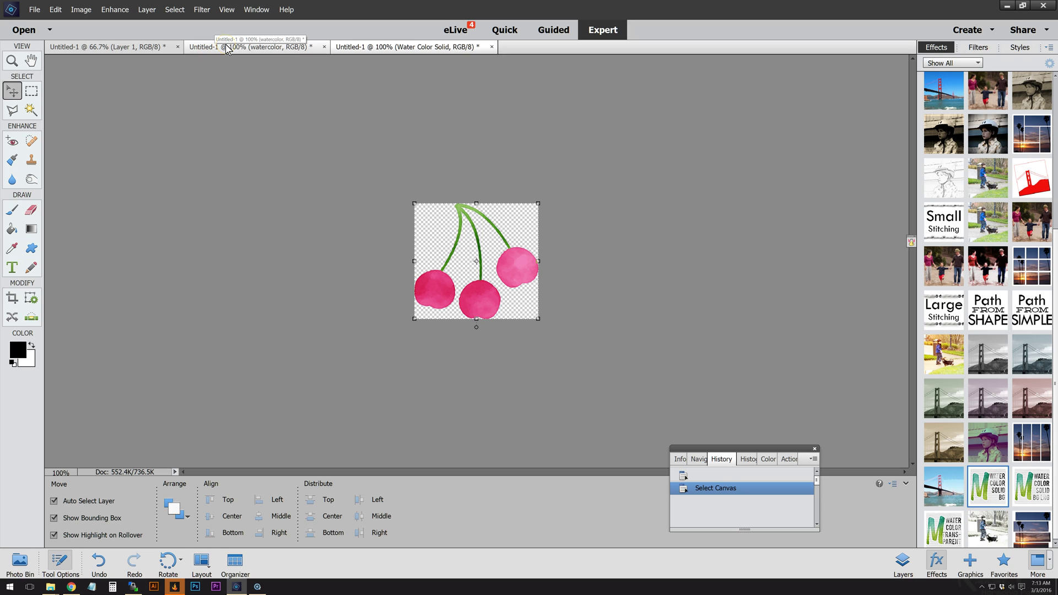
{"action": "left_click", "coordinate": [50, 588]}
{"action": "left_click", "coordinate": [88, 557]}
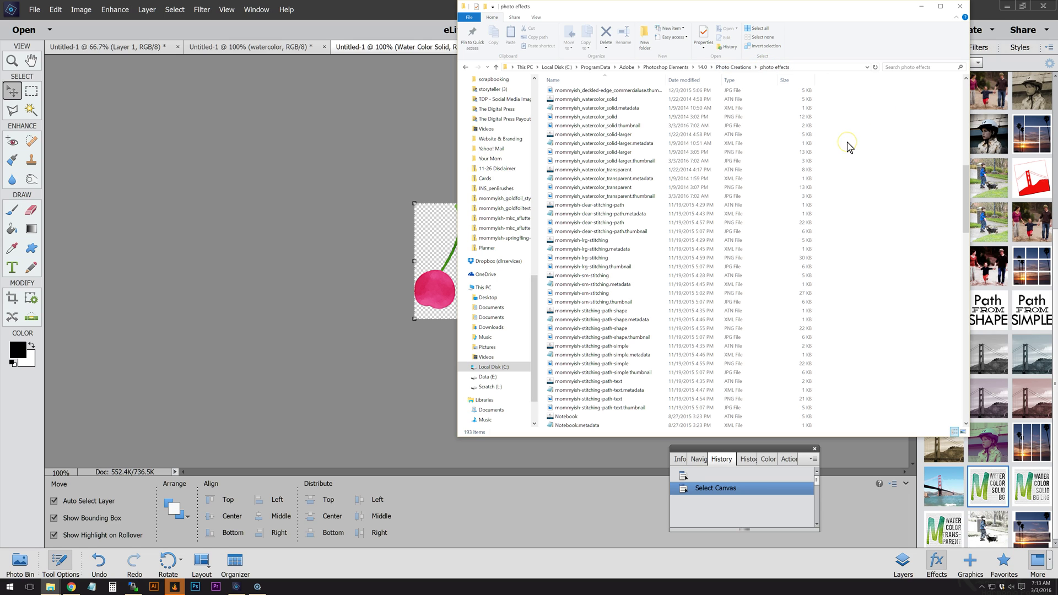
{"action": "left_click", "coordinate": [231, 131]}
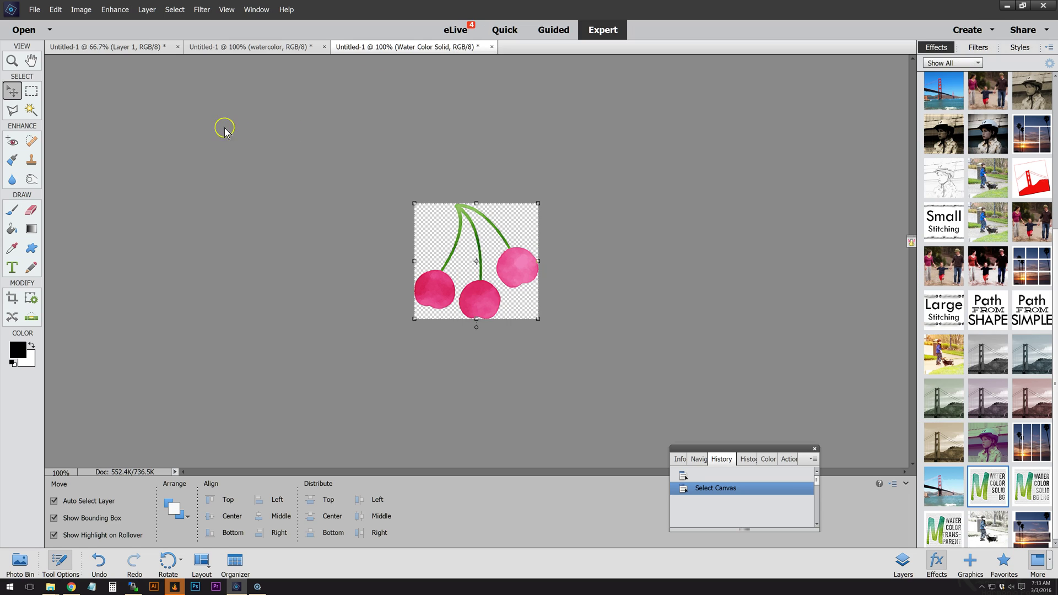
{"action": "left_click", "coordinate": [32, 17]}
{"action": "mouse_move", "coordinate": [44, 20]}
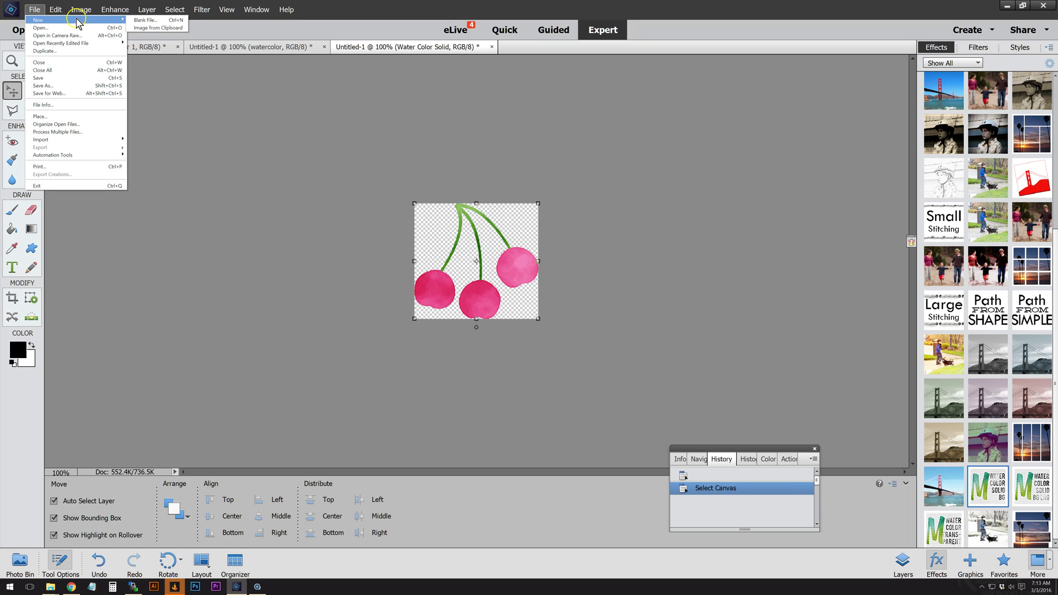
{"action": "left_click", "coordinate": [152, 21]}
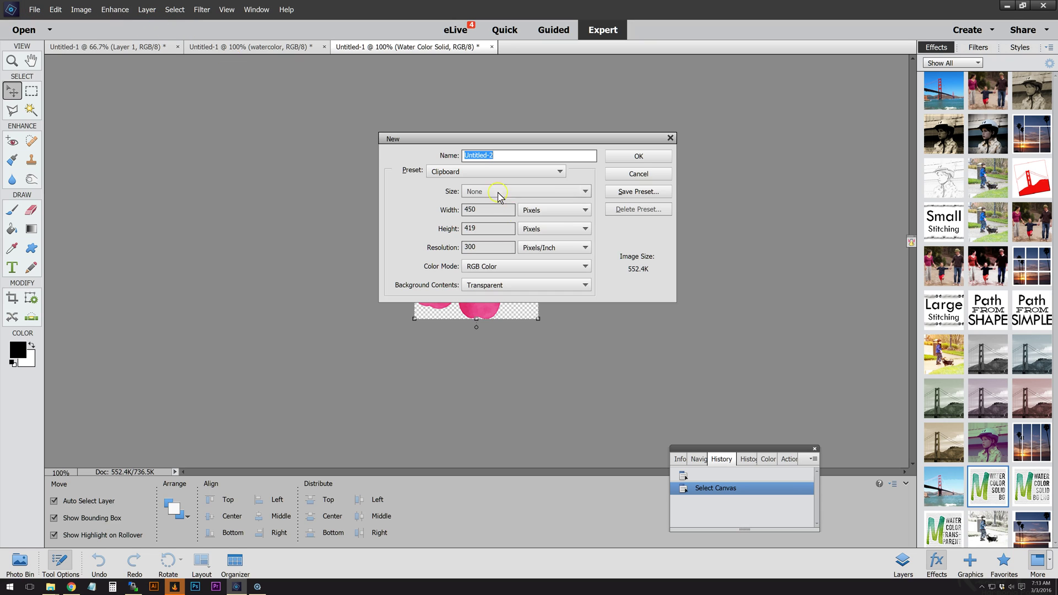
{"action": "left_click", "coordinate": [494, 285]}
{"action": "left_click", "coordinate": [495, 287]}
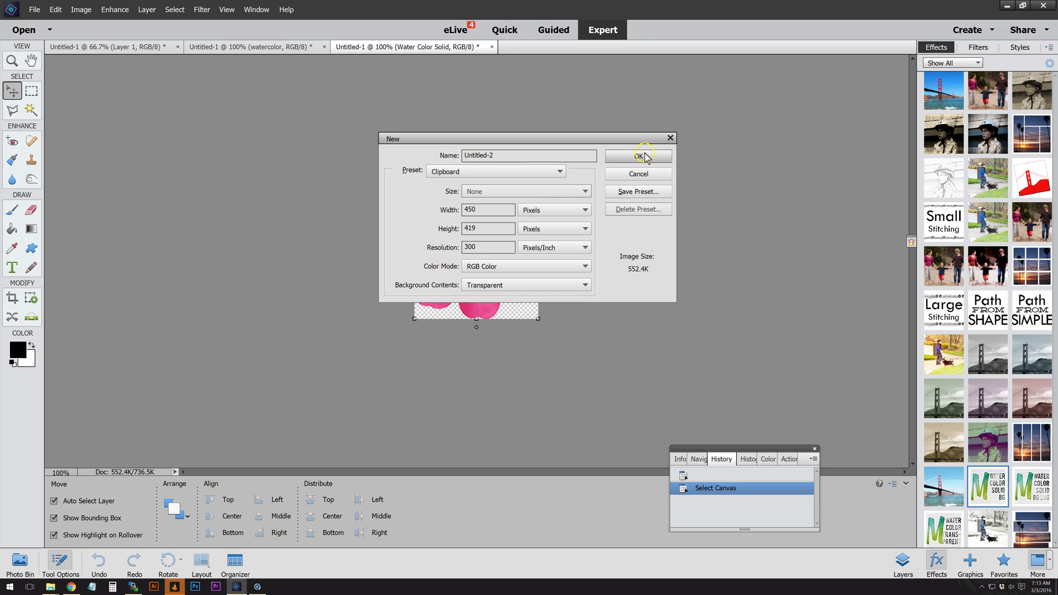
{"action": "left_click", "coordinate": [670, 138]}
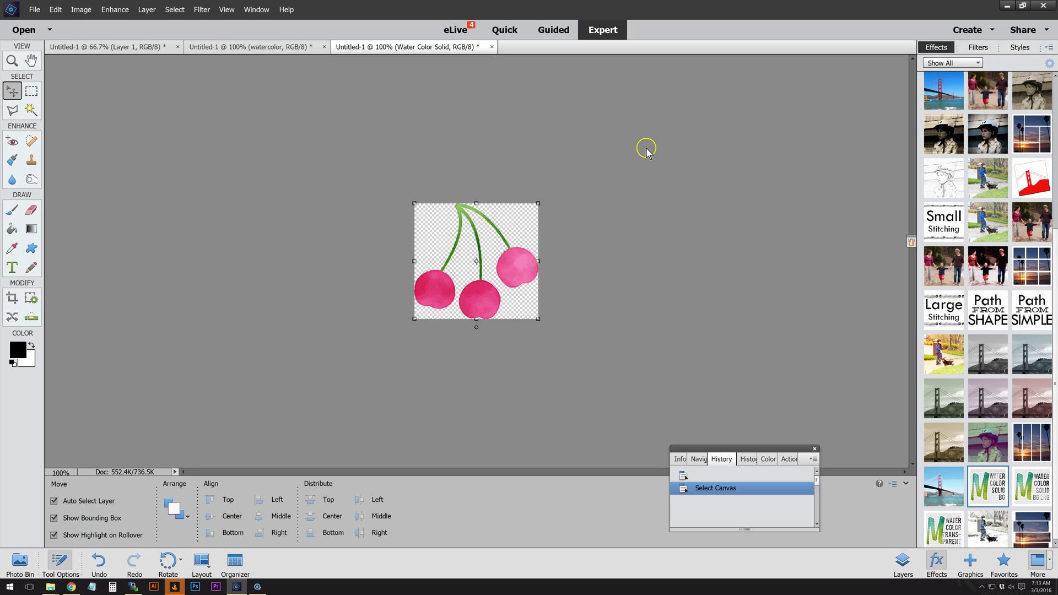